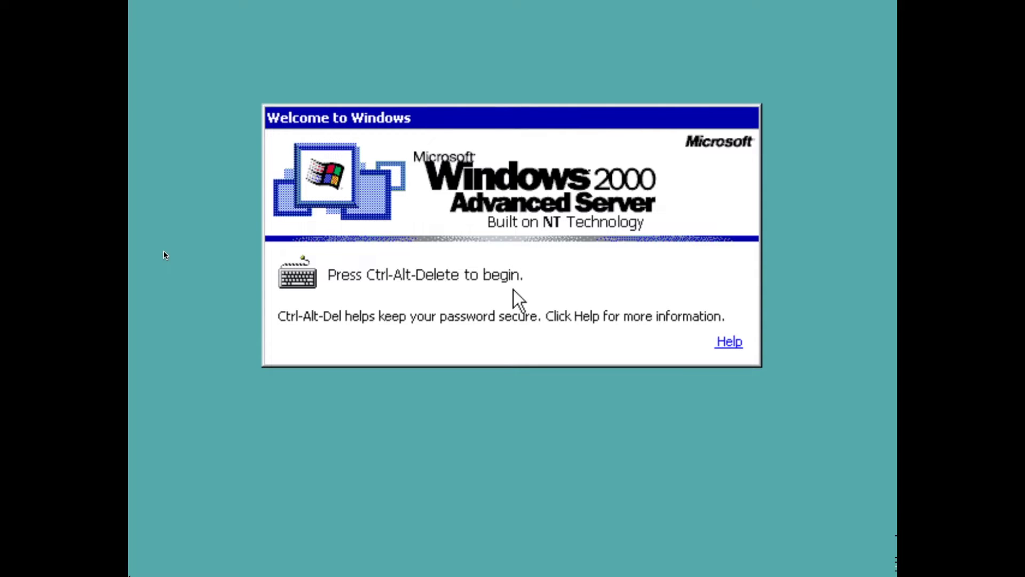
Log on with the Administrator password and close the Configure Your Server window.
key(ctrl+alt+Delete)
text(*********)
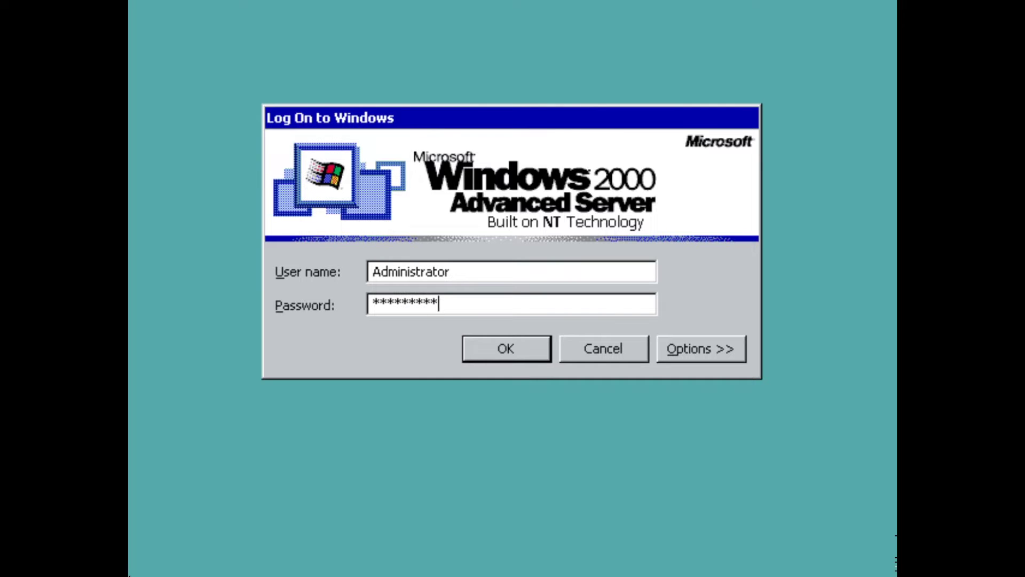
key(Return)
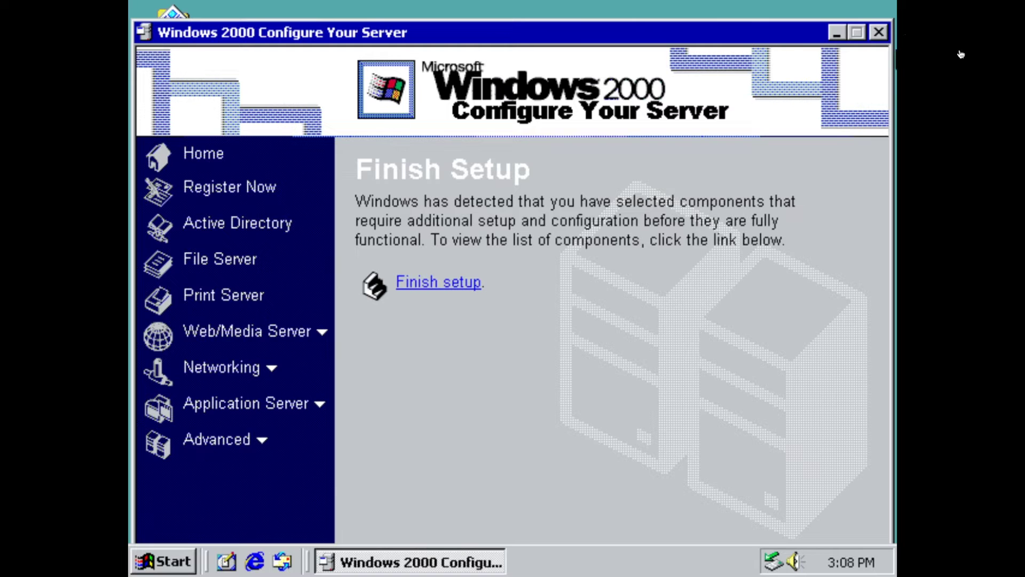
click(885, 33)
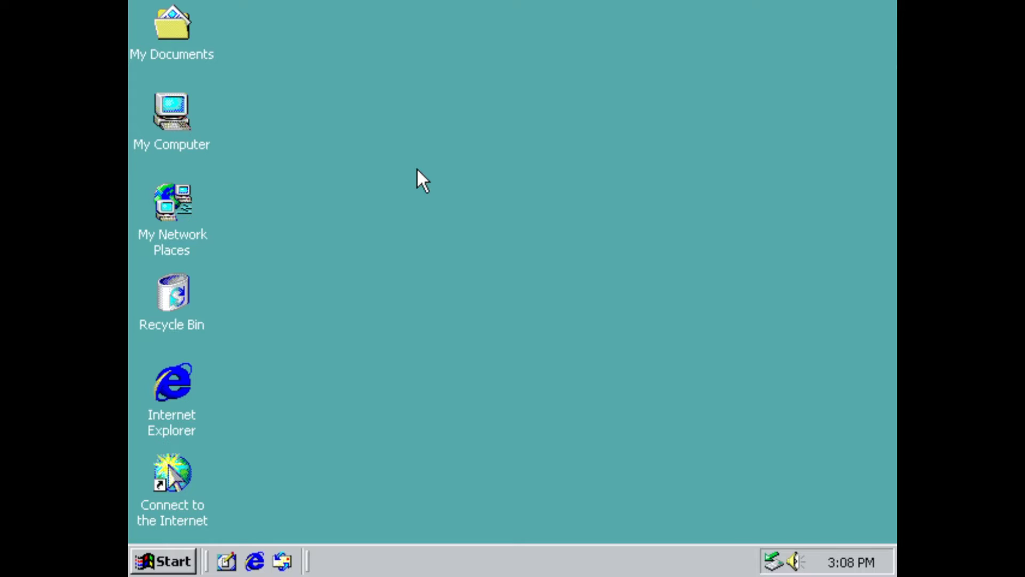
Browse from My Computer to Removable Disk (E:) and select the WINZIP6.3 installer.
click(165, 119)
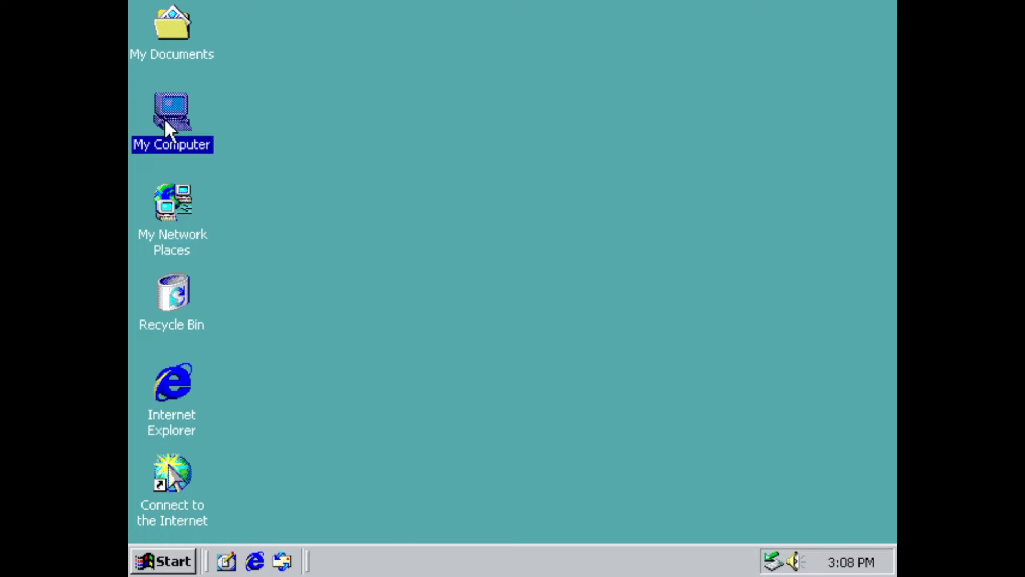
double_click(169, 122)
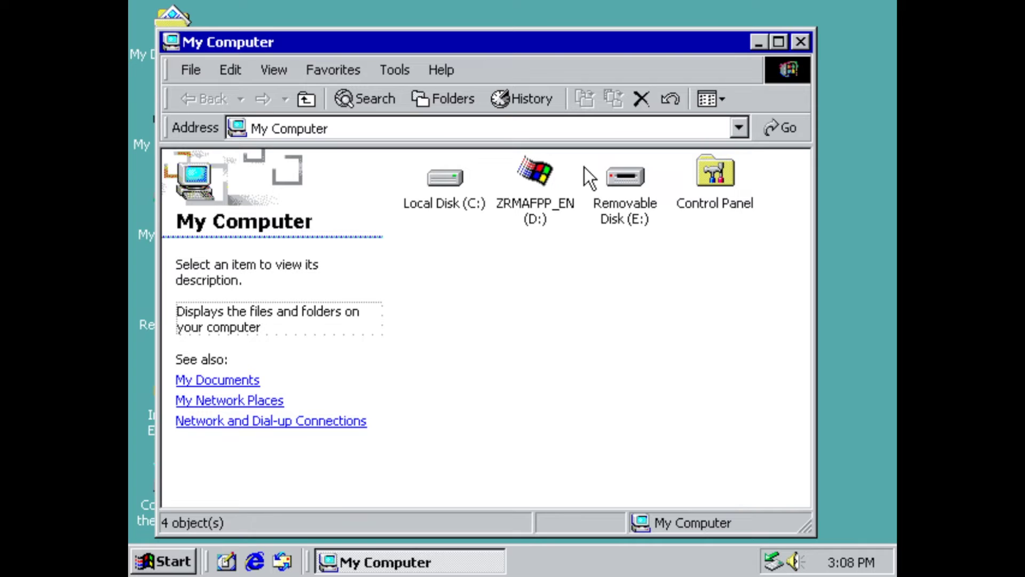
double_click(629, 215)
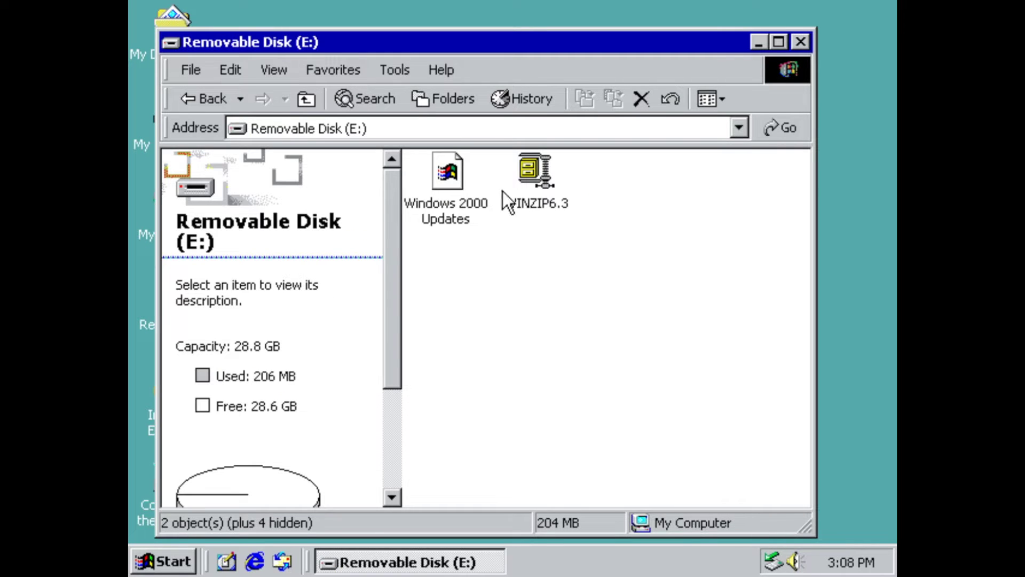
click(539, 179)
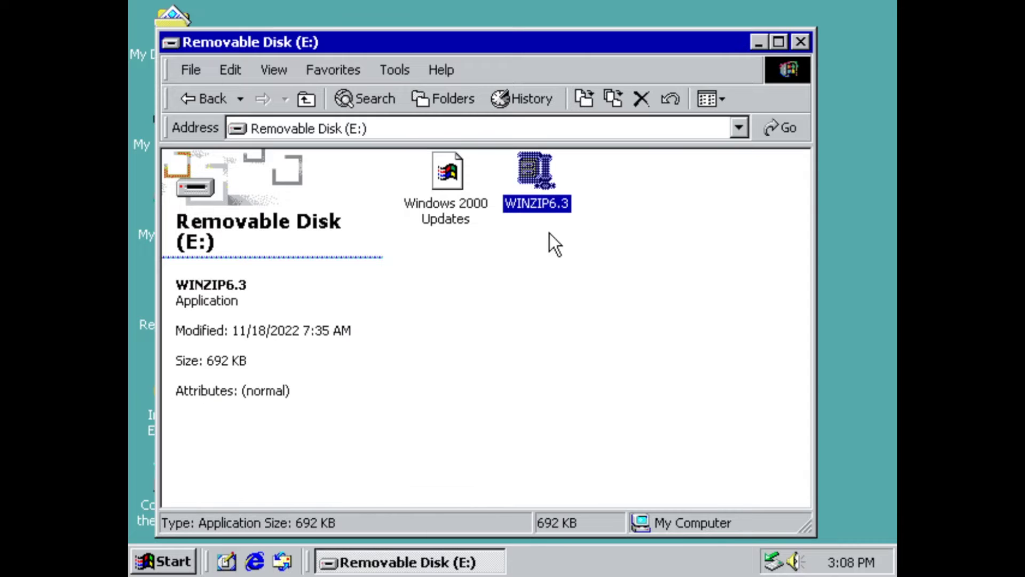
Start WinZip 6.3 setup into C:\Program Files\WinZip and accept the license agreement.
double_click(560, 204)
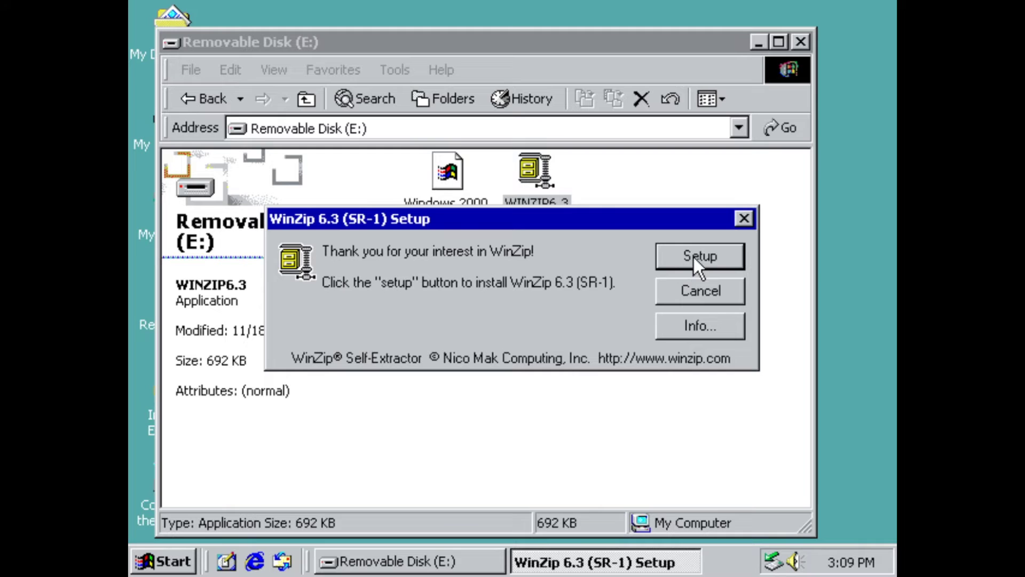
click(697, 258)
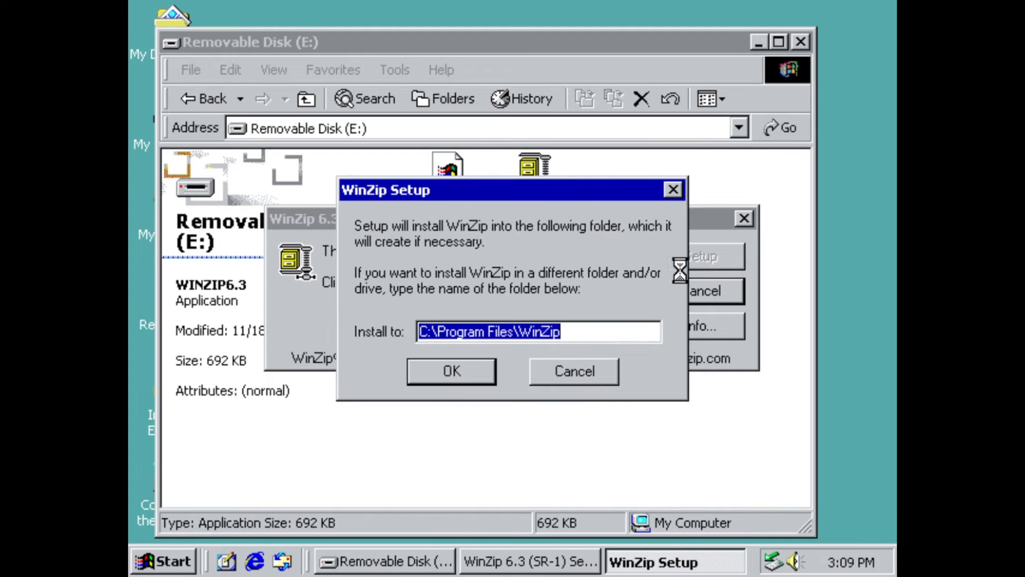
click(458, 374)
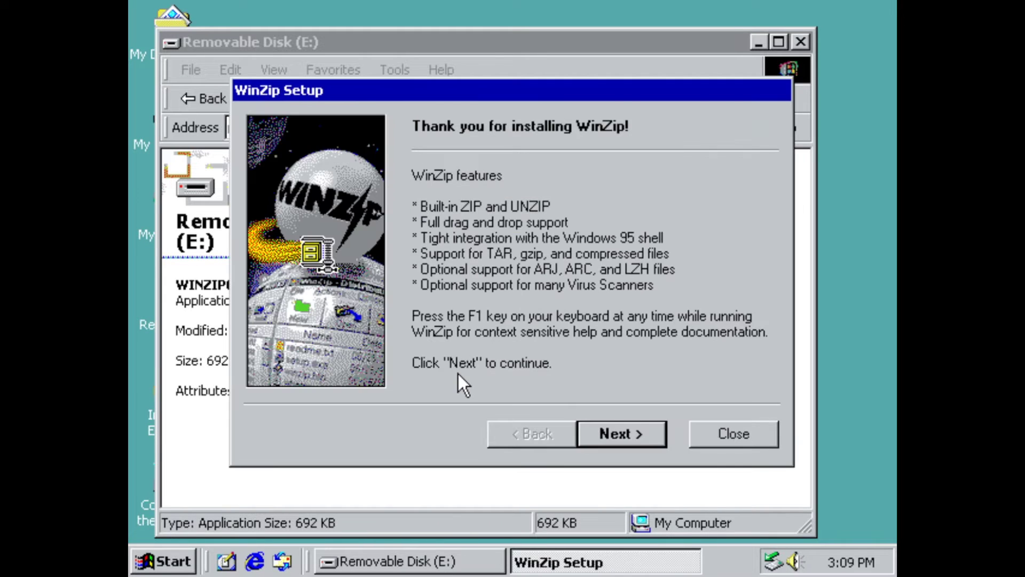
click(628, 434)
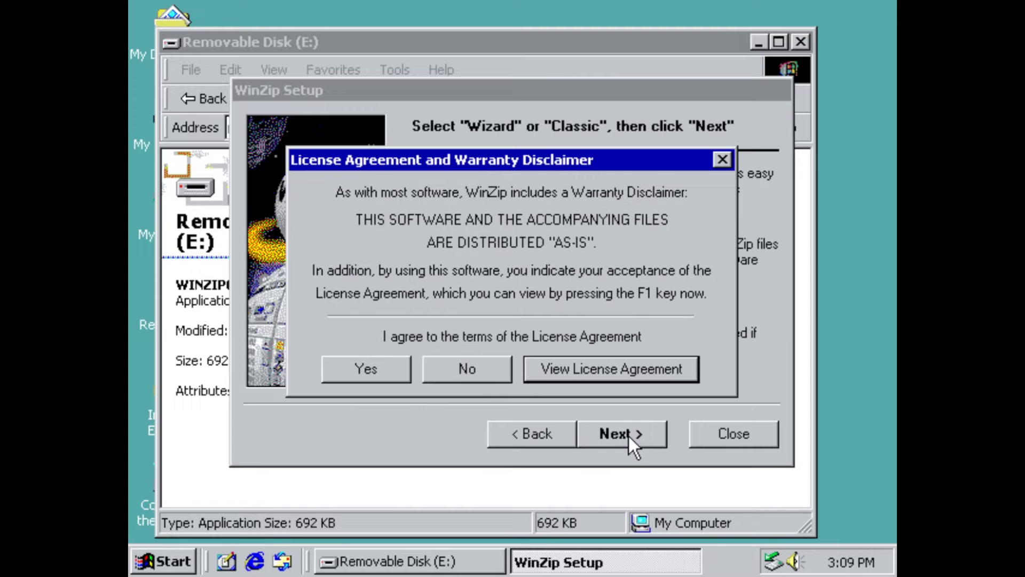
click(393, 371)
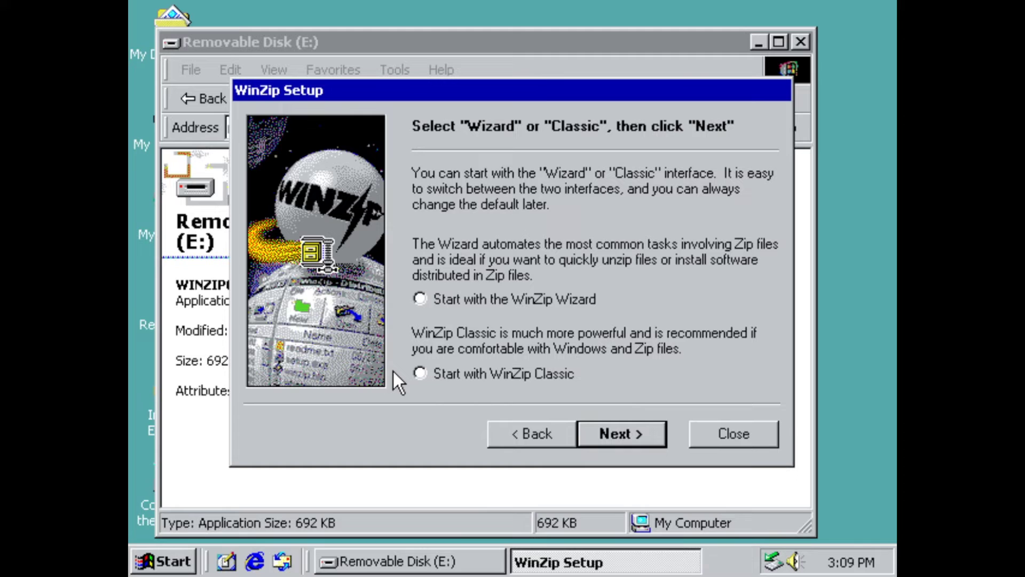
Choose WinZip Classic with express setup, finish installing, and close the WinZip windows.
click(514, 375)
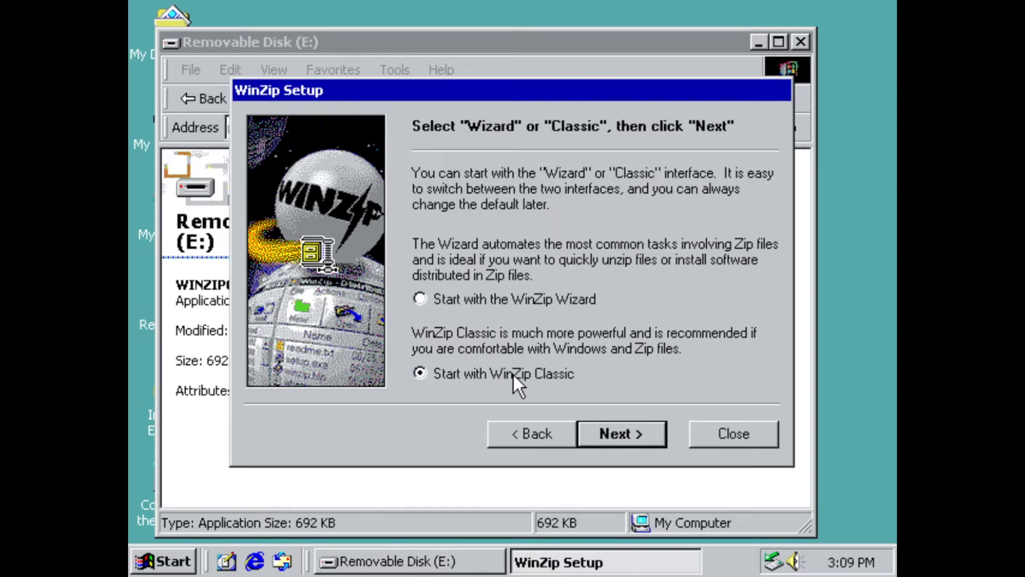
click(613, 433)
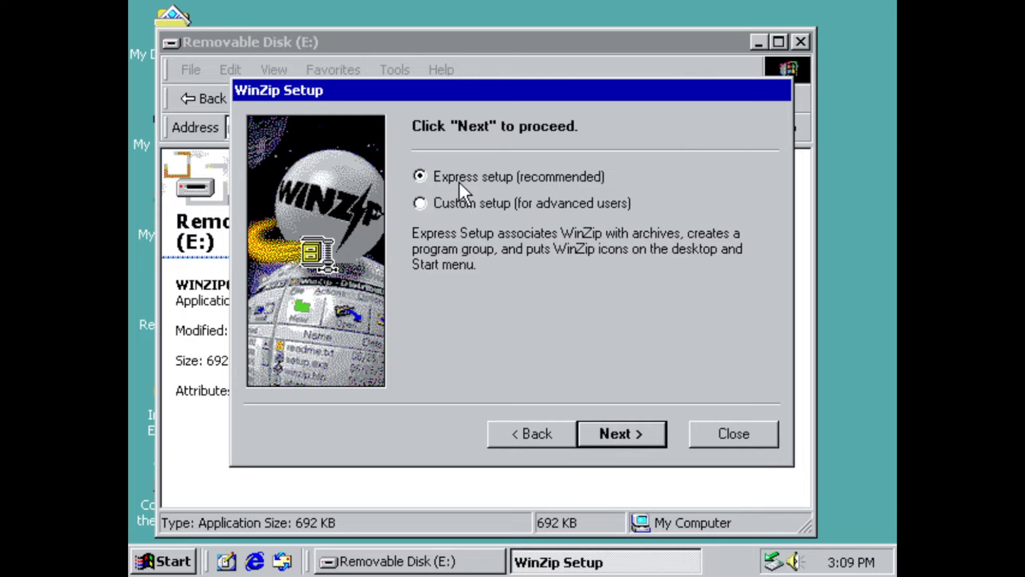
click(626, 429)
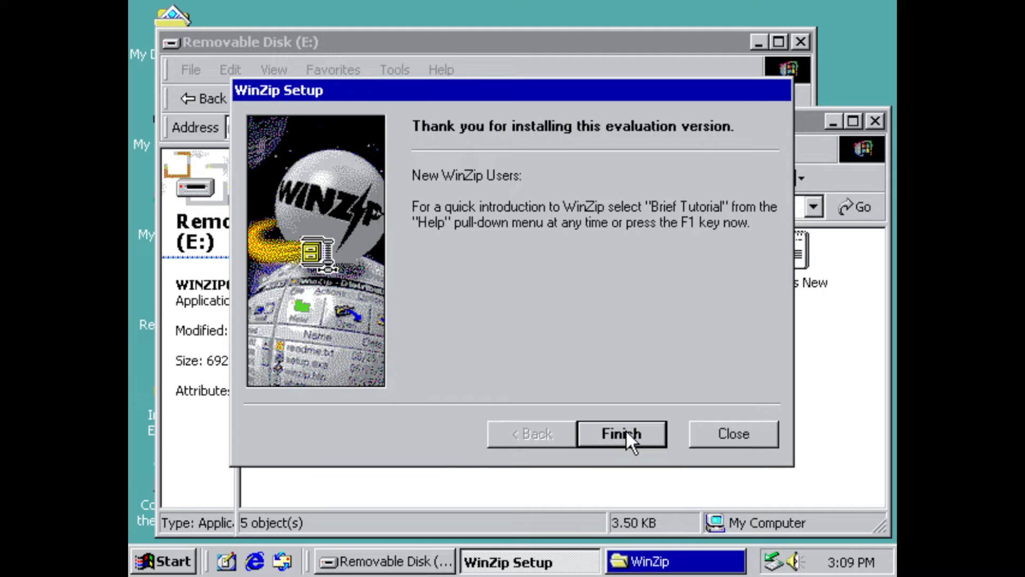
click(626, 431)
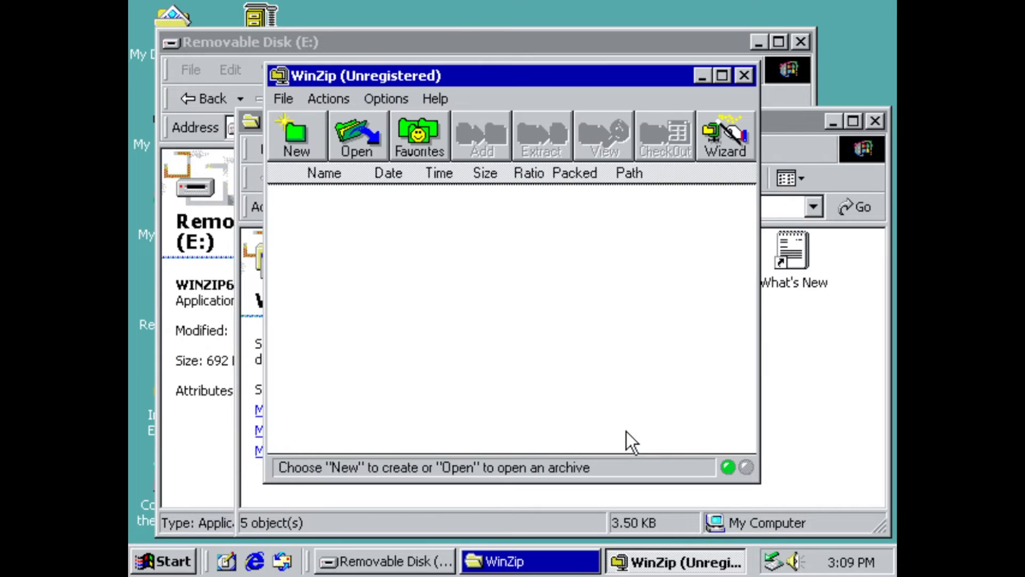
click(747, 74)
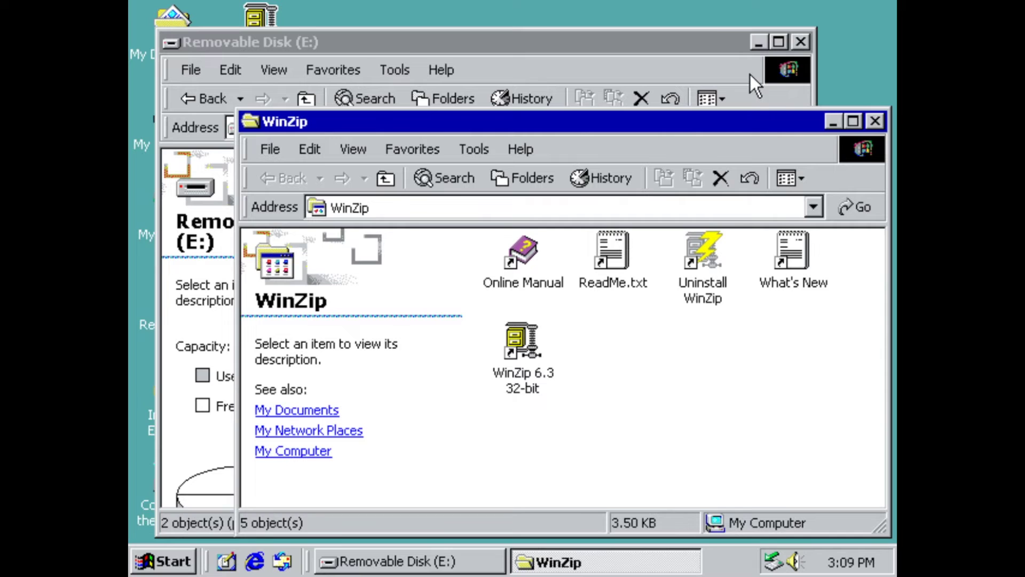
click(874, 121)
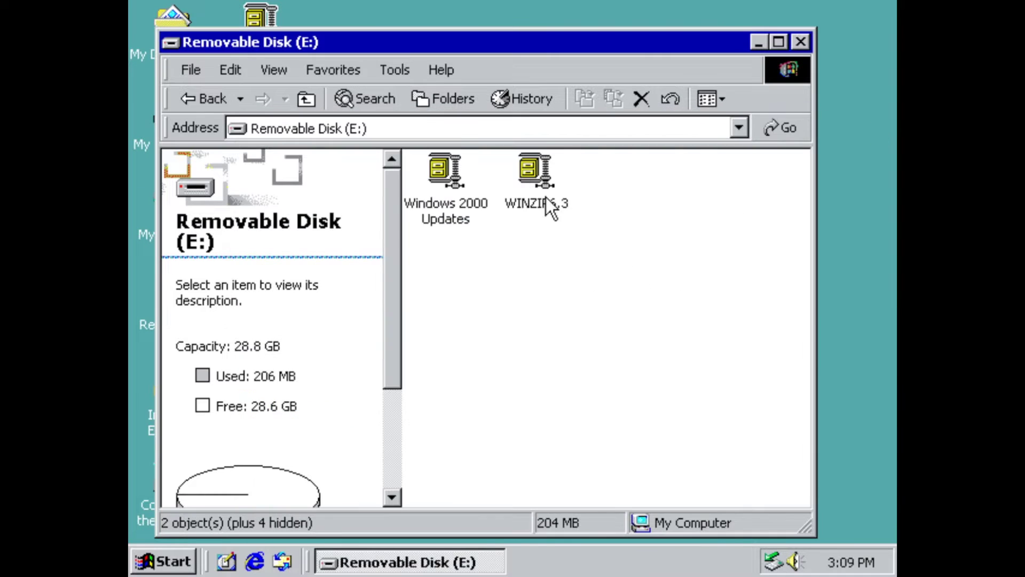
Begin extracting the Windows 2000 Updates archive with the Desktop as destination.
click(434, 213)
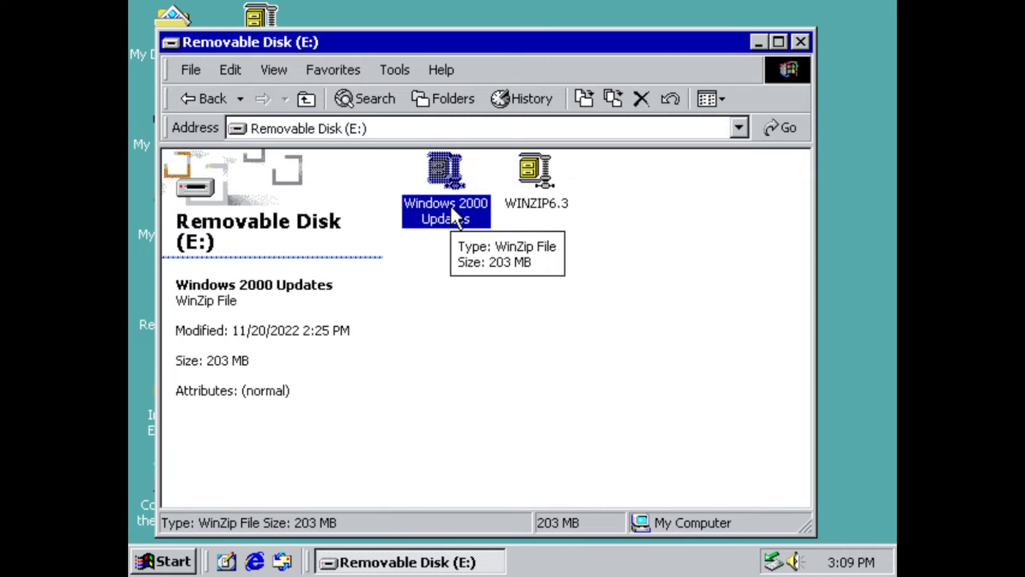
right_click(437, 162)
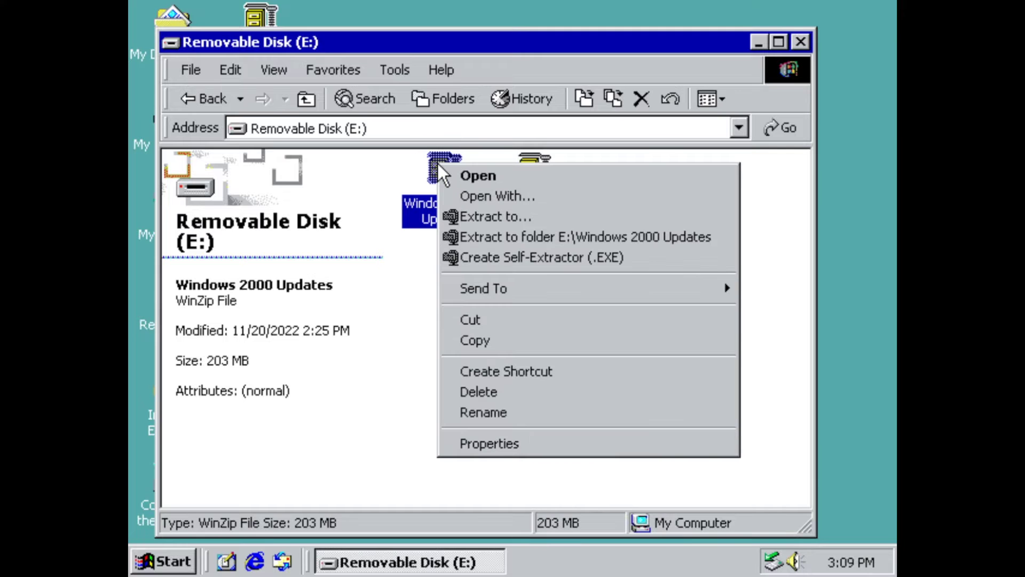
click(479, 220)
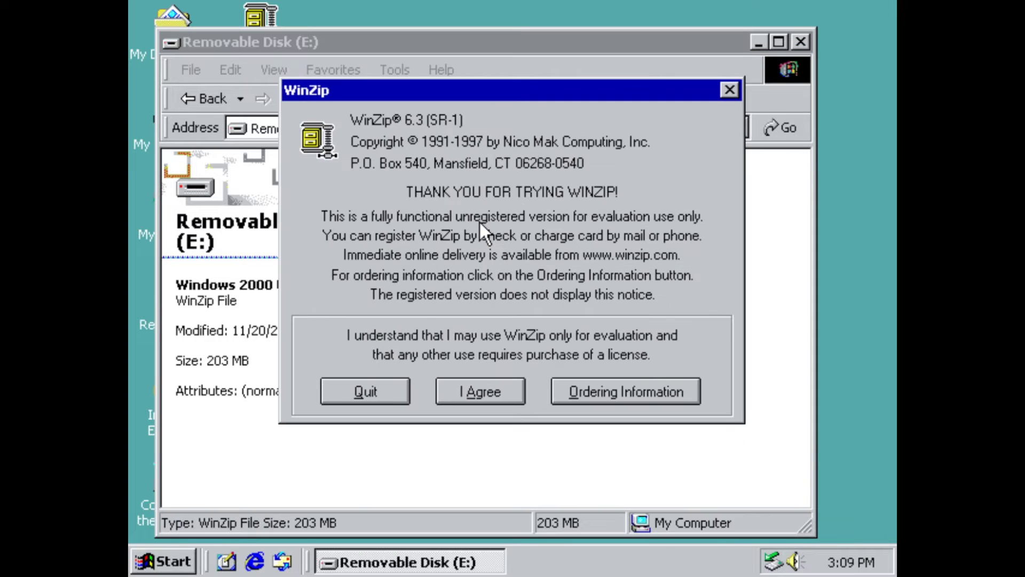
click(469, 386)
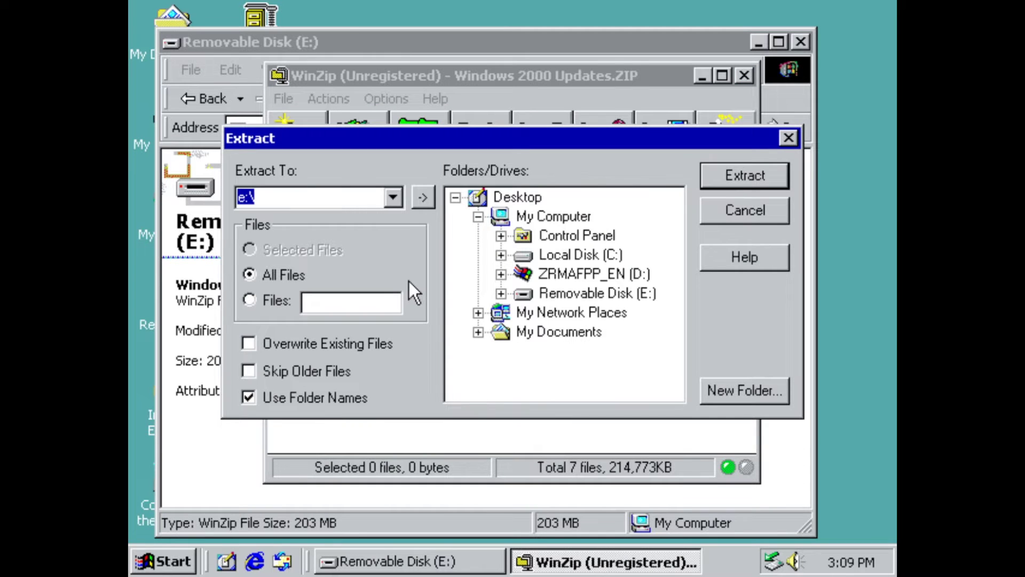
click(521, 196)
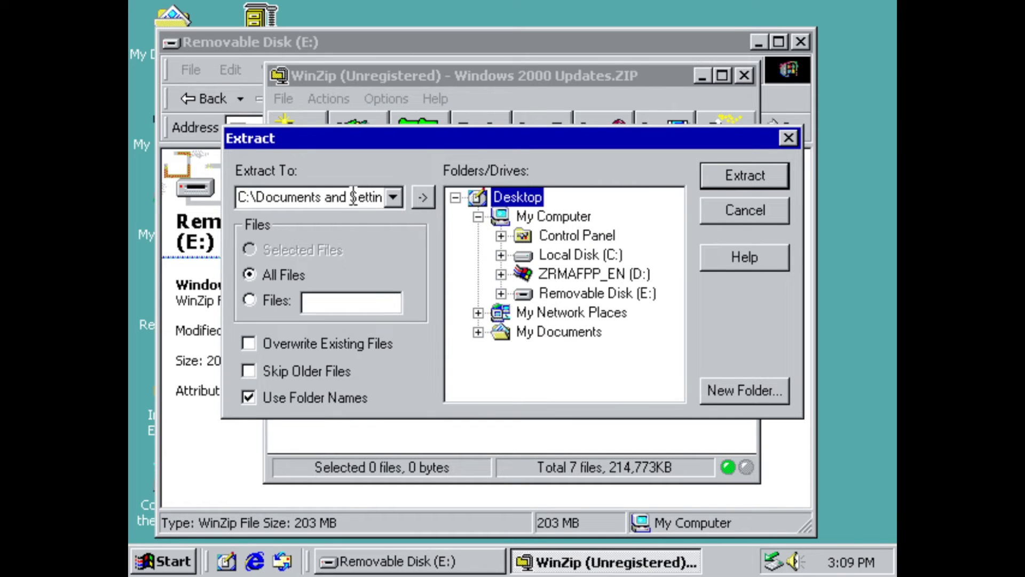
Create a 'Windows 2000 Updates' desktop folder, extract all seven files into it, and close WinZip.
click(742, 384)
text(Windows 2000 Updates)
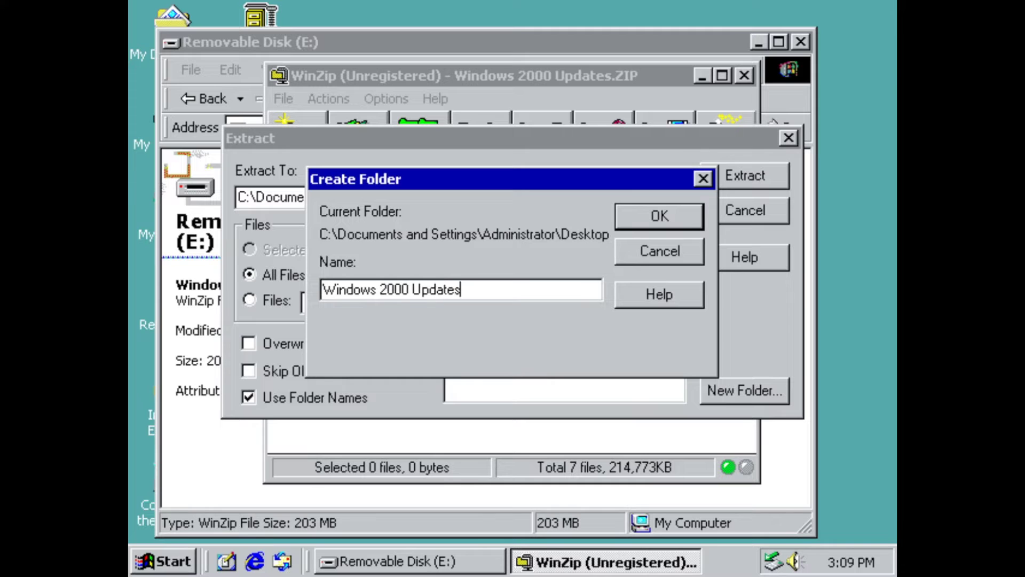
click(659, 216)
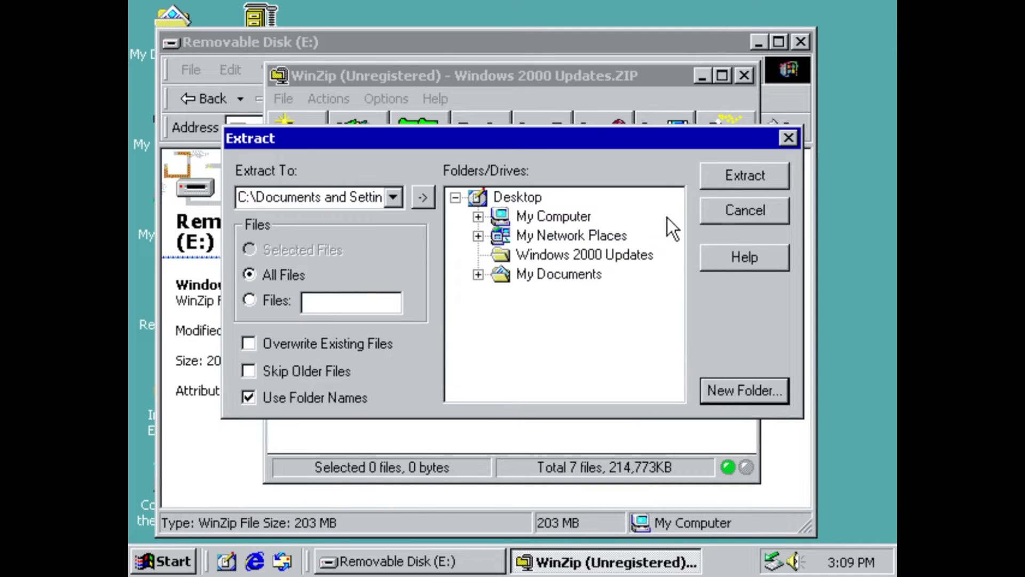
click(534, 255)
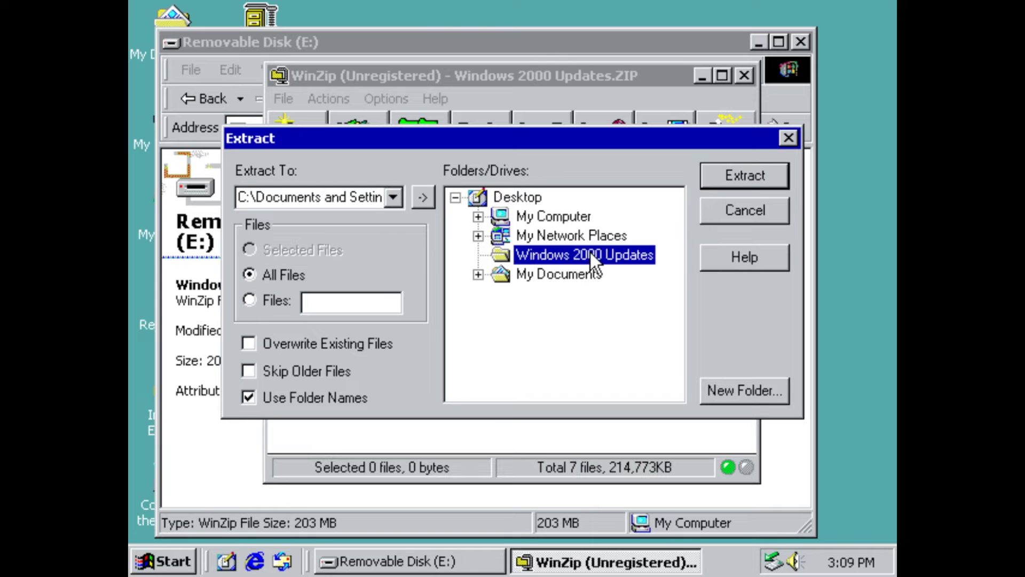
click(739, 172)
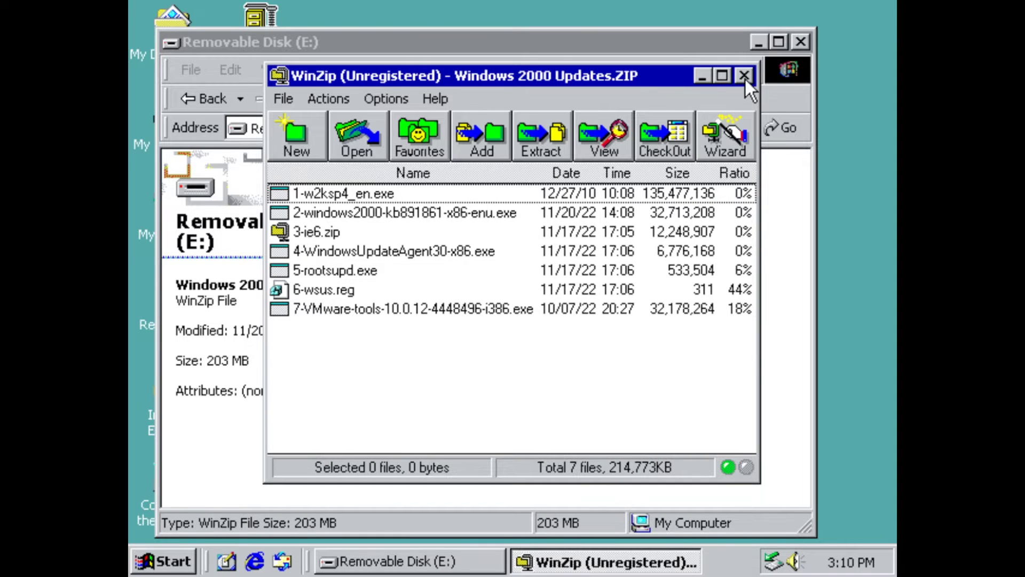
click(744, 77)
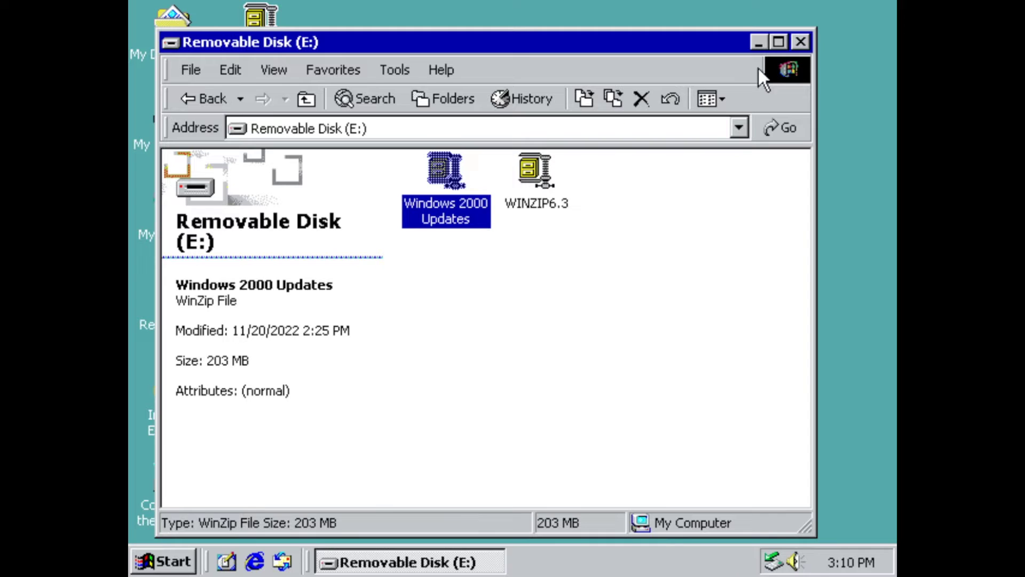
Close the E: drive window, open the Windows 2000 Updates folder, and run 1-w2ksp4_en.
click(801, 41)
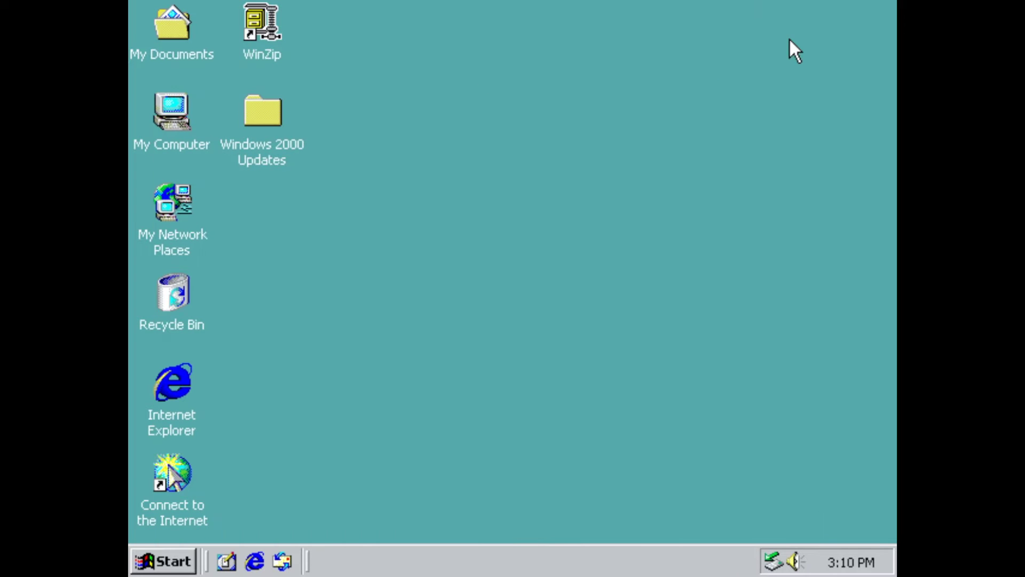
double_click(263, 118)
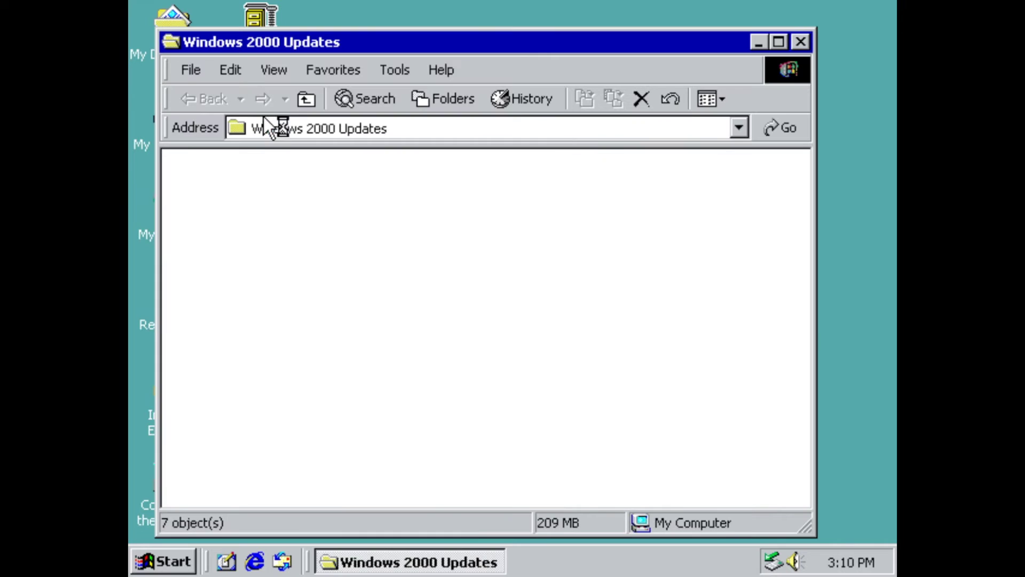
mouse_move(437, 188)
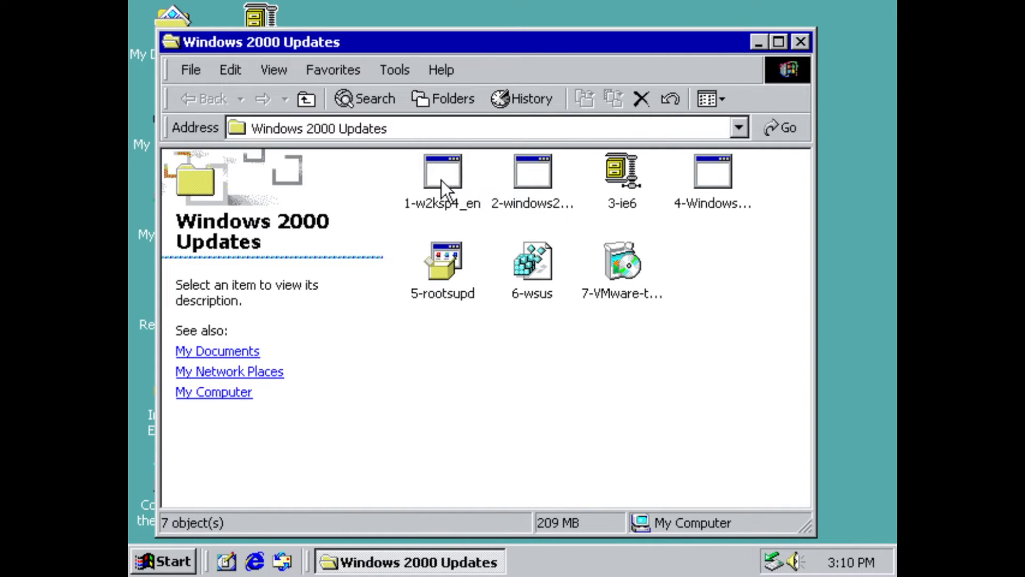
click(442, 179)
click(516, 198)
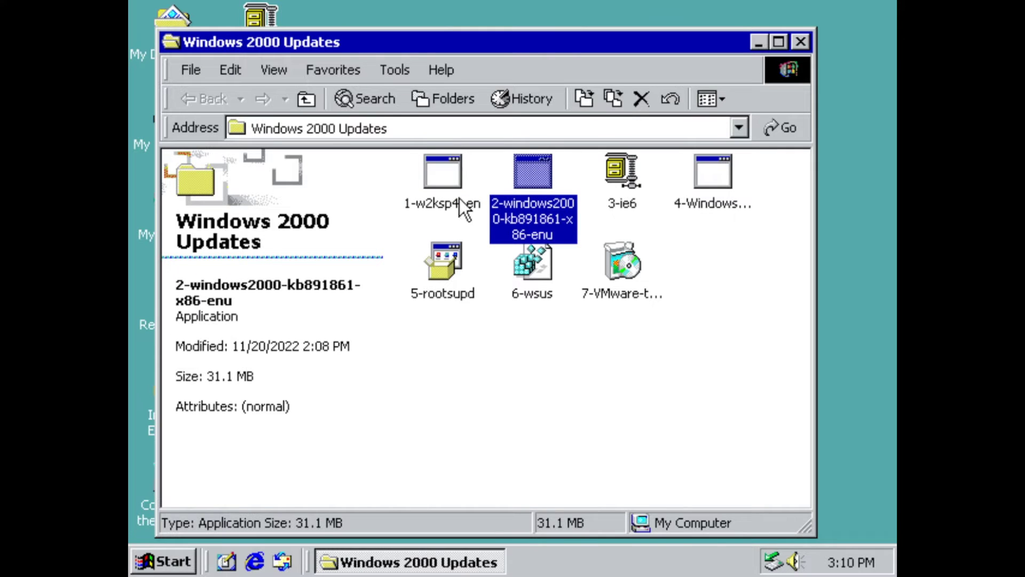
click(443, 178)
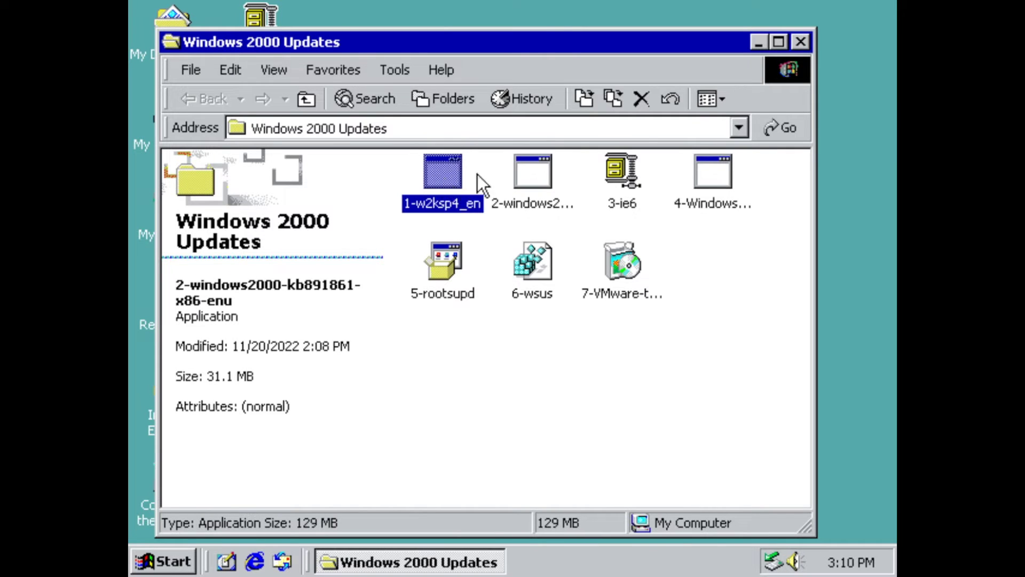
double_click(441, 175)
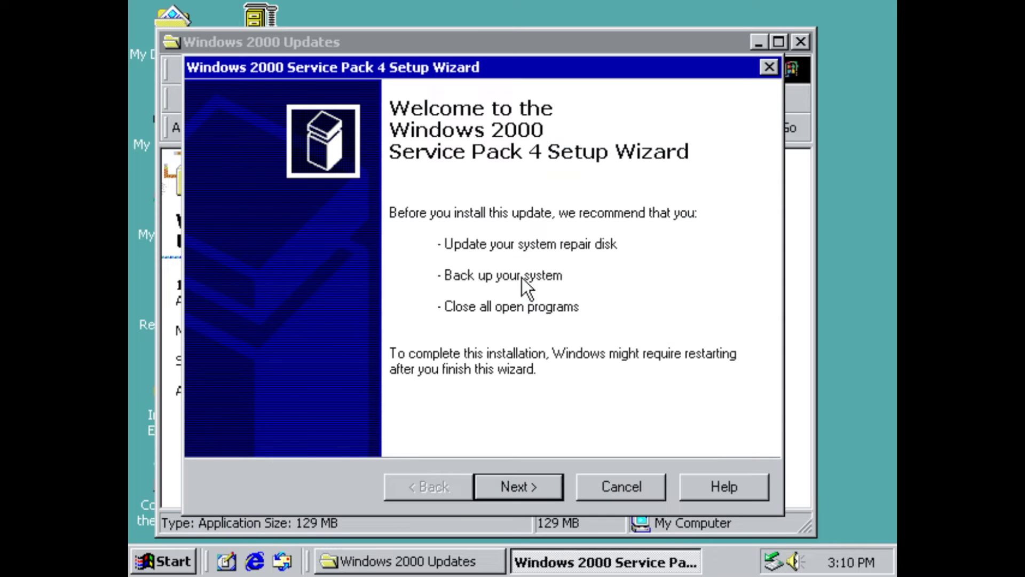
Accept the SP4 licence and install it without archiving uninstall files, restarting the server.
click(522, 480)
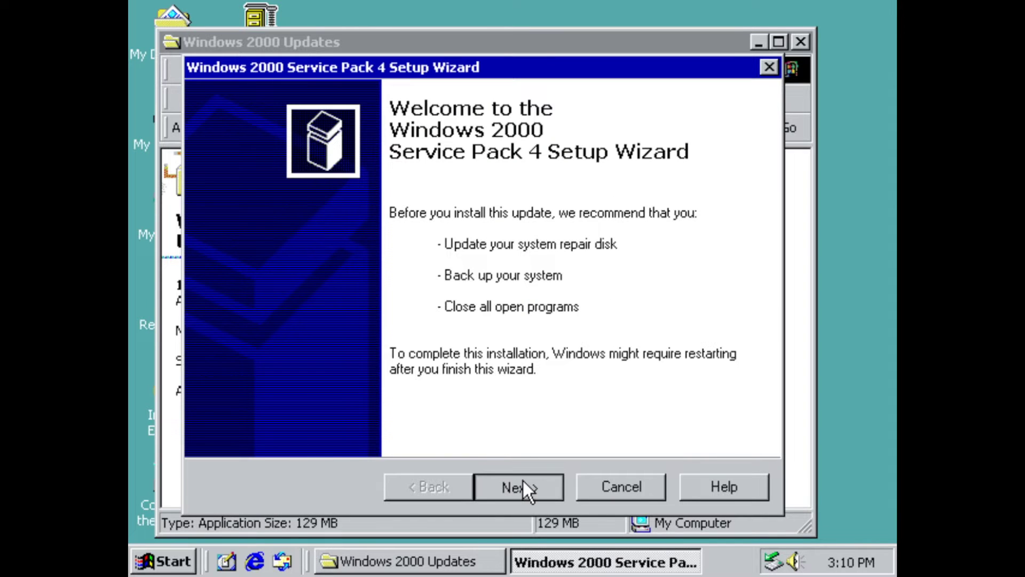
click(510, 413)
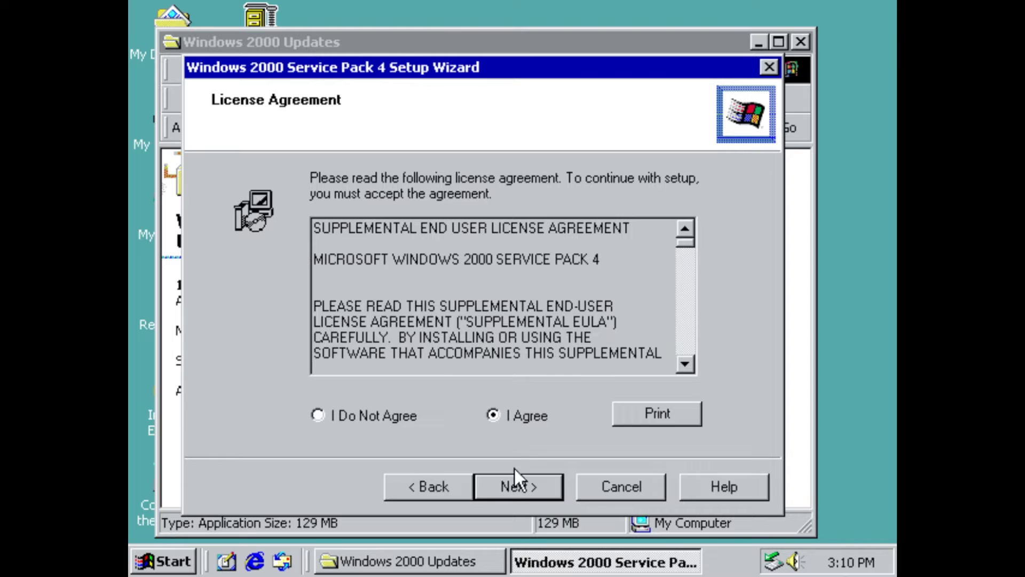
click(517, 483)
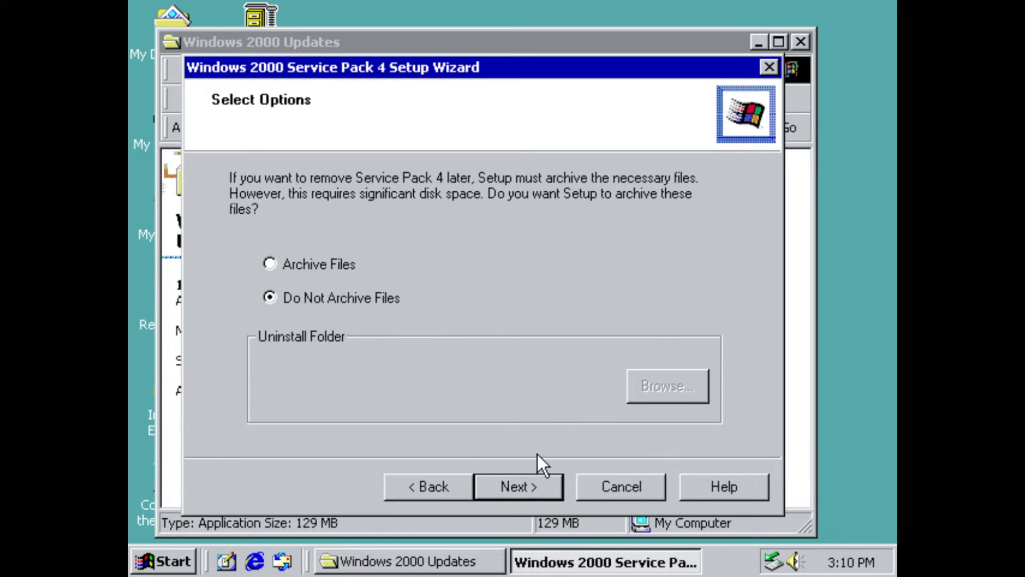
click(519, 488)
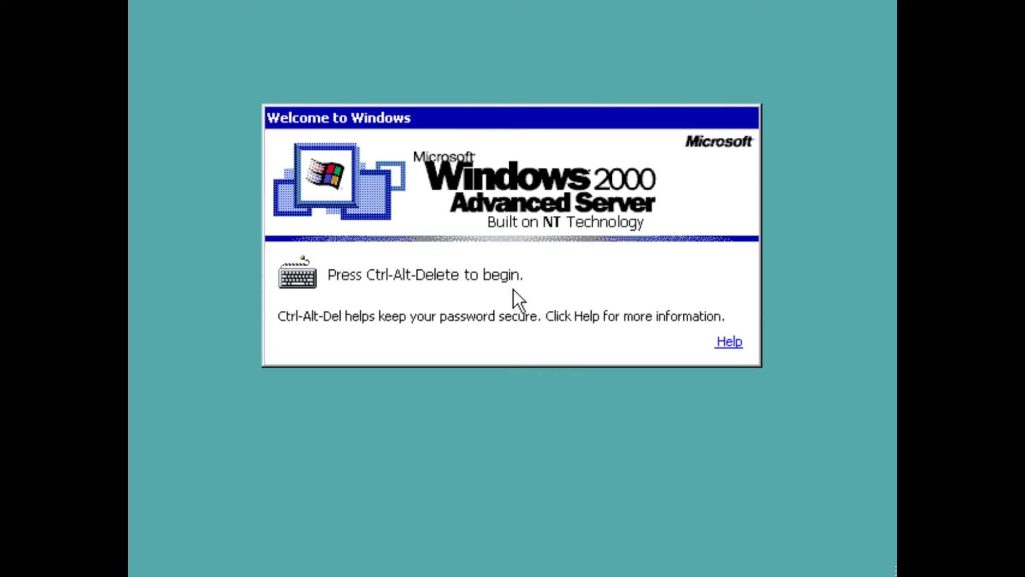
Log back on with the Administrator password after the SP4 restart and close Configure Your Server.
key(ctrl+alt+Delete)
text(**)
key(Return)
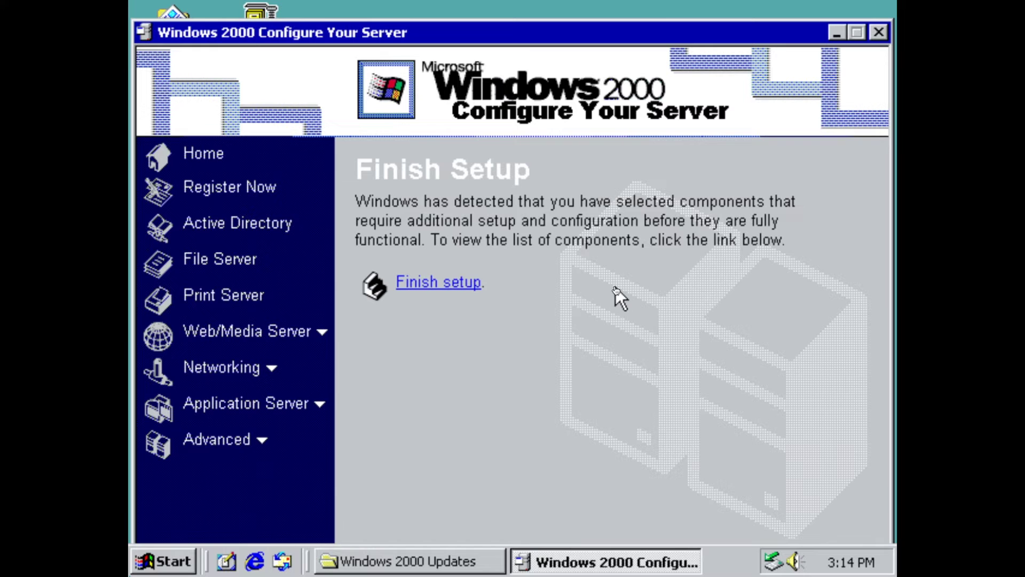
click(879, 32)
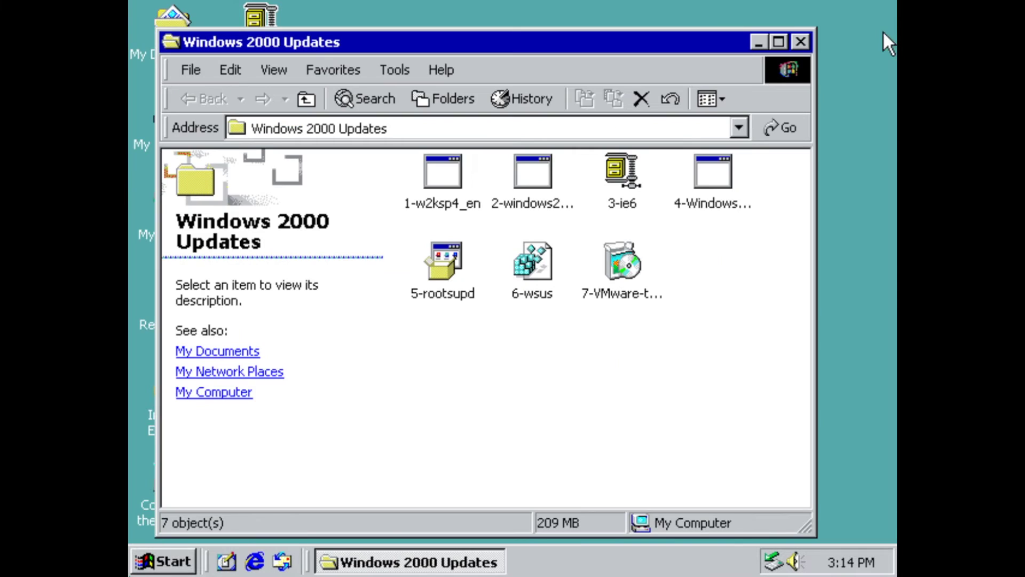
Run 2-windows2000-kb891861-x86-enu, accept its licence, install Update Rollup 1, and restart.
click(527, 193)
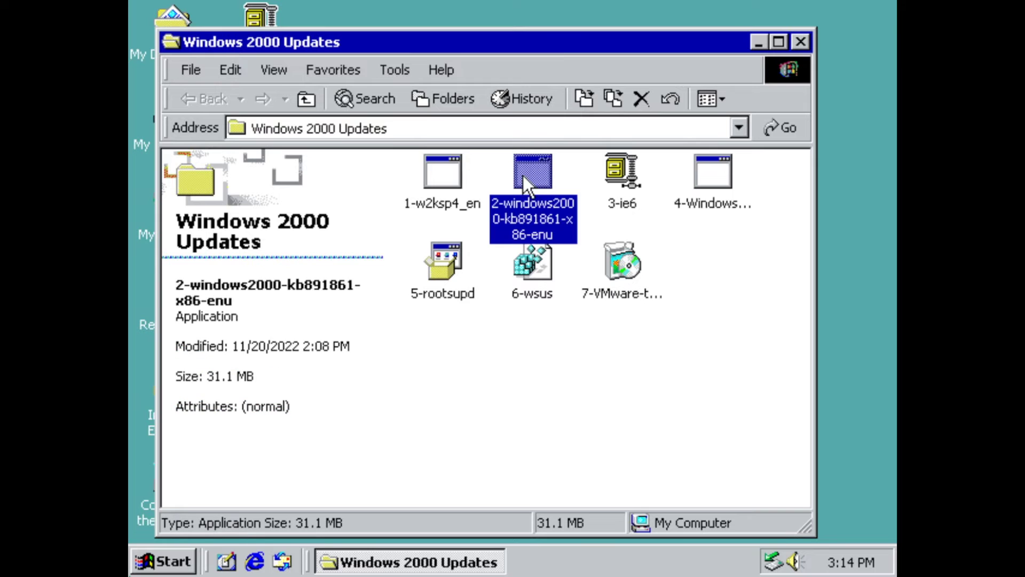
double_click(527, 177)
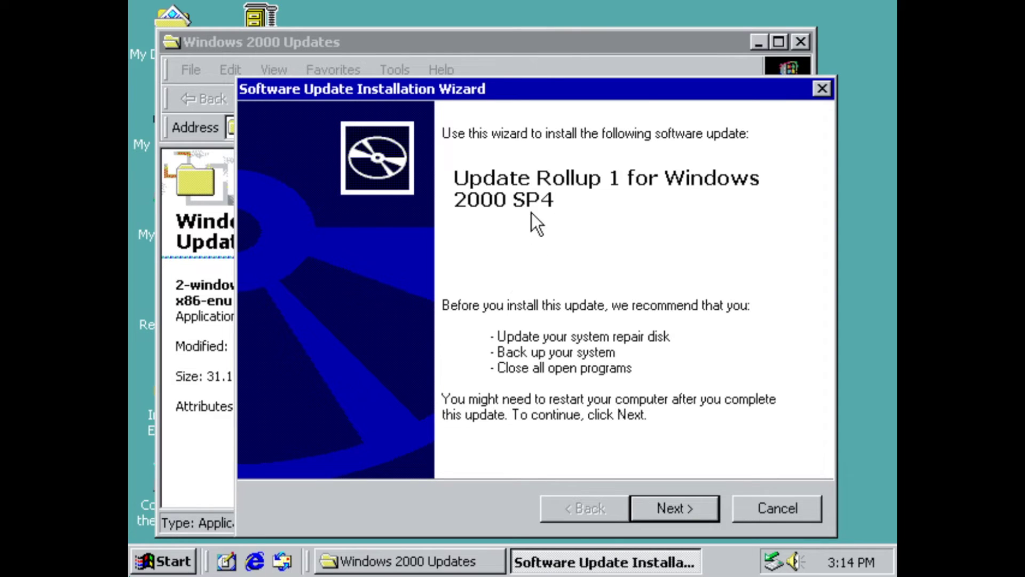
click(681, 504)
click(570, 439)
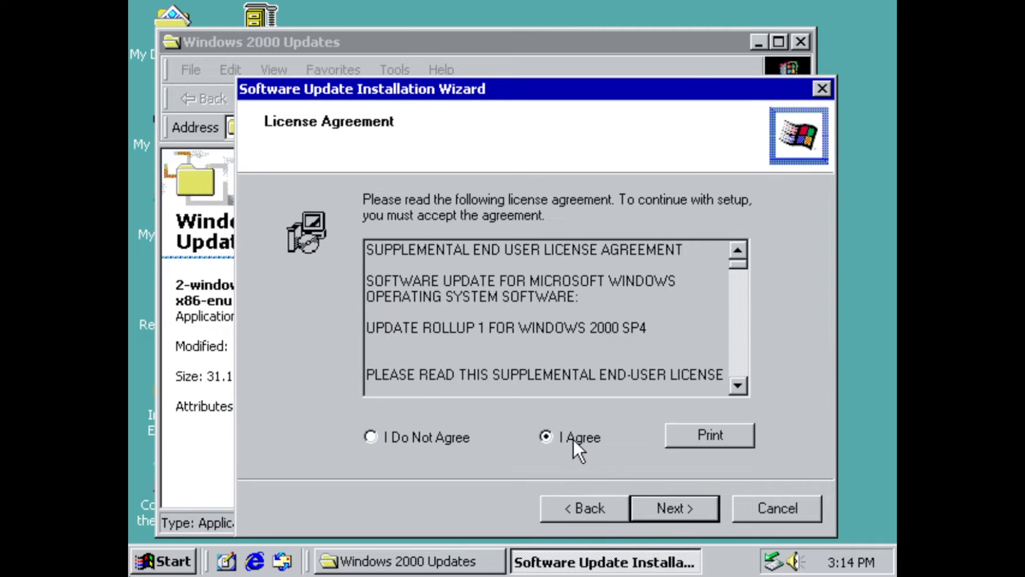
click(662, 508)
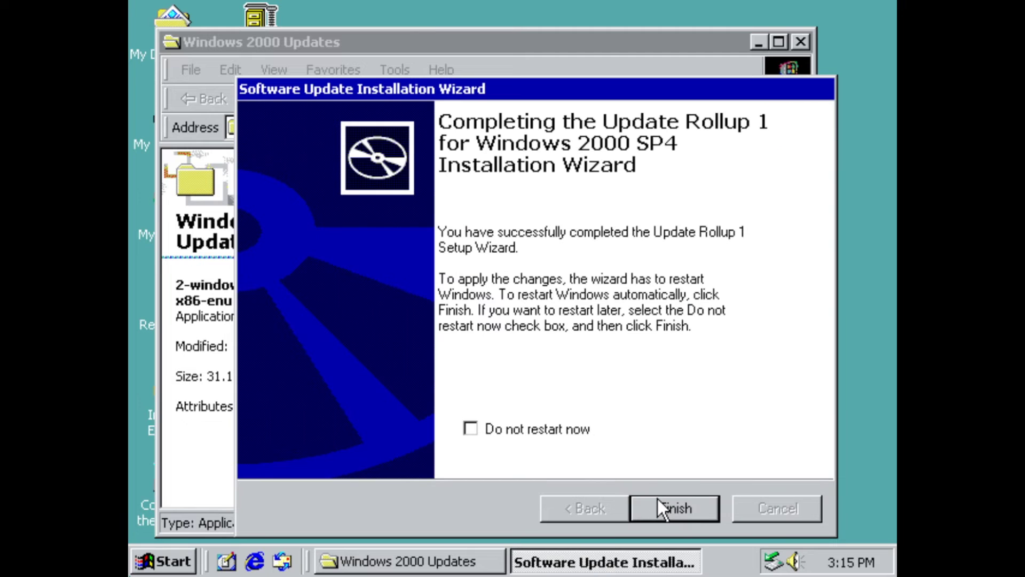
click(665, 504)
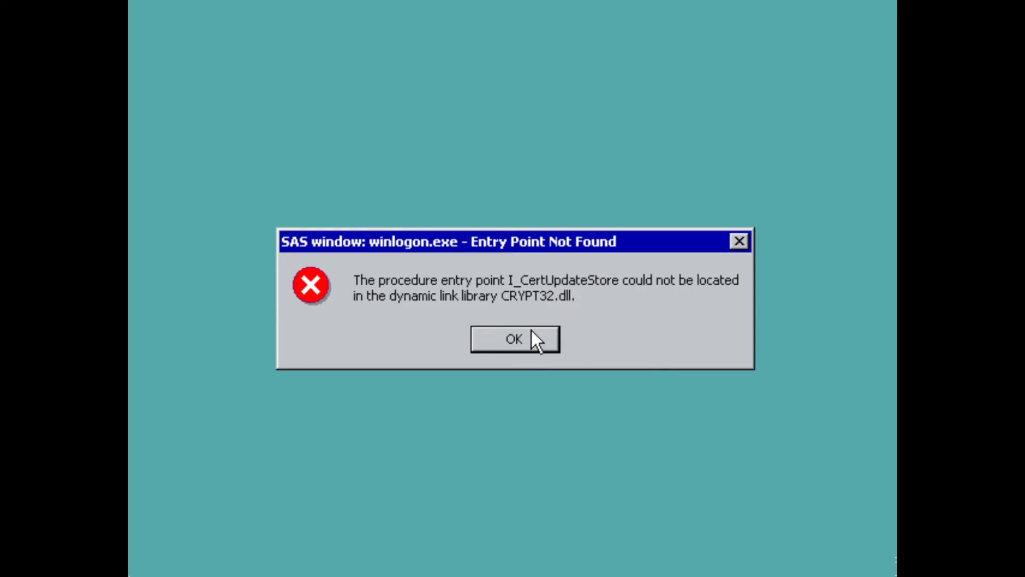
Dismiss the CRYPT32.dll error, log back on after the reboot, and close Configure Your Server.
click(516, 340)
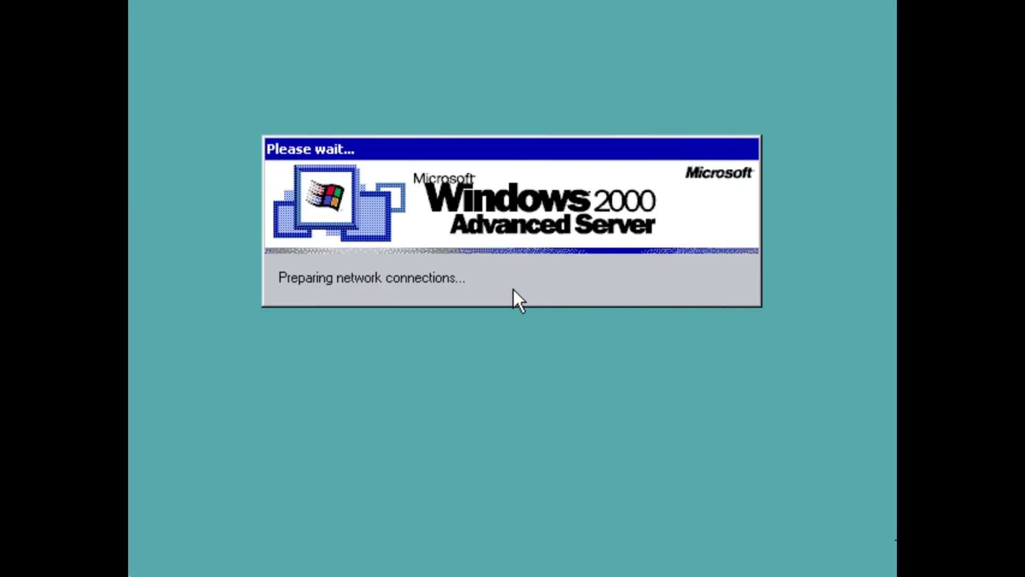
key(ctrl+alt+Delete)
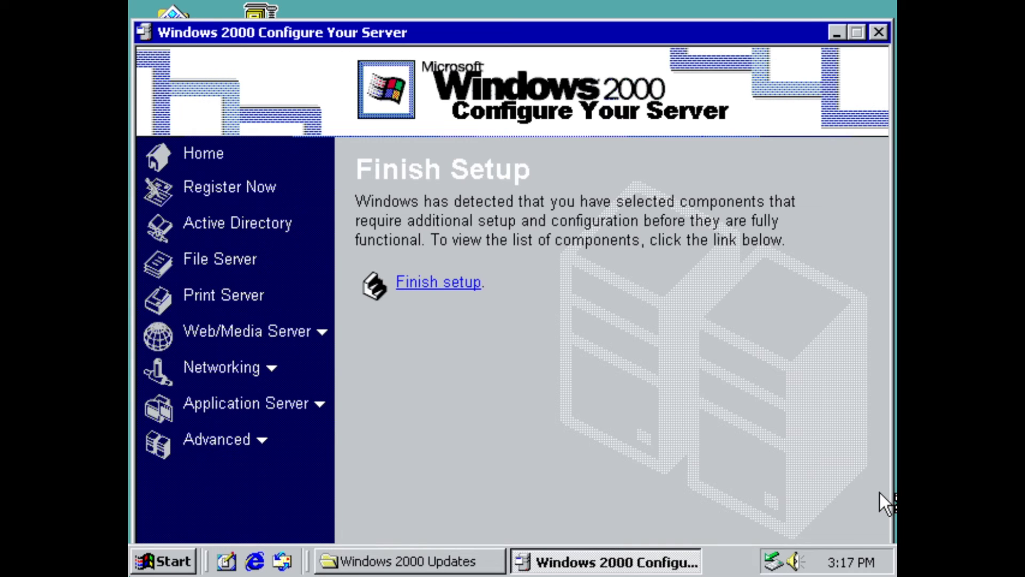
click(878, 32)
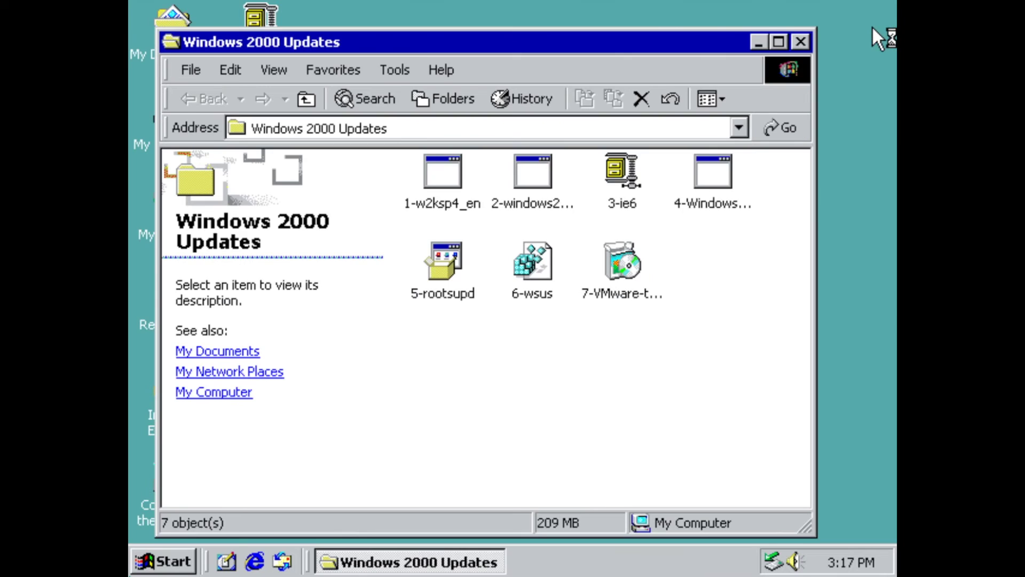
Extract 3-ie6 into a 3-ie6 subfolder, accepting the WinZip evaluation notice.
click(628, 189)
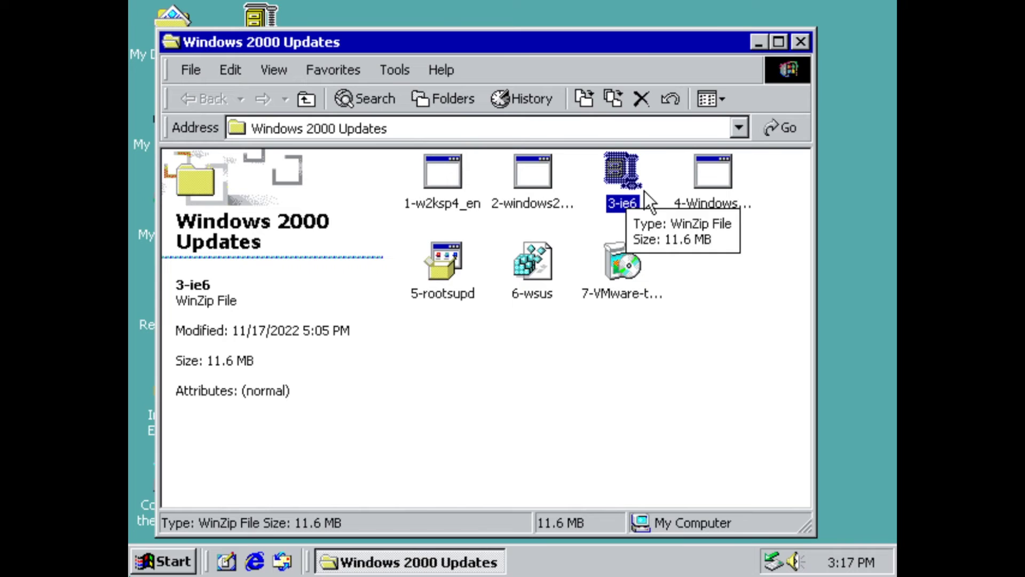
right_click(618, 174)
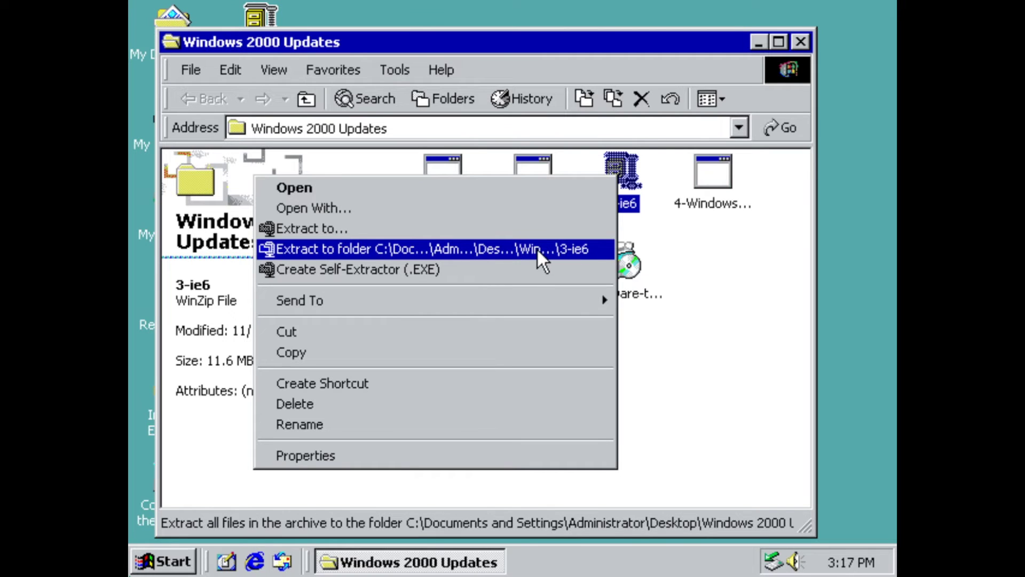
click(582, 252)
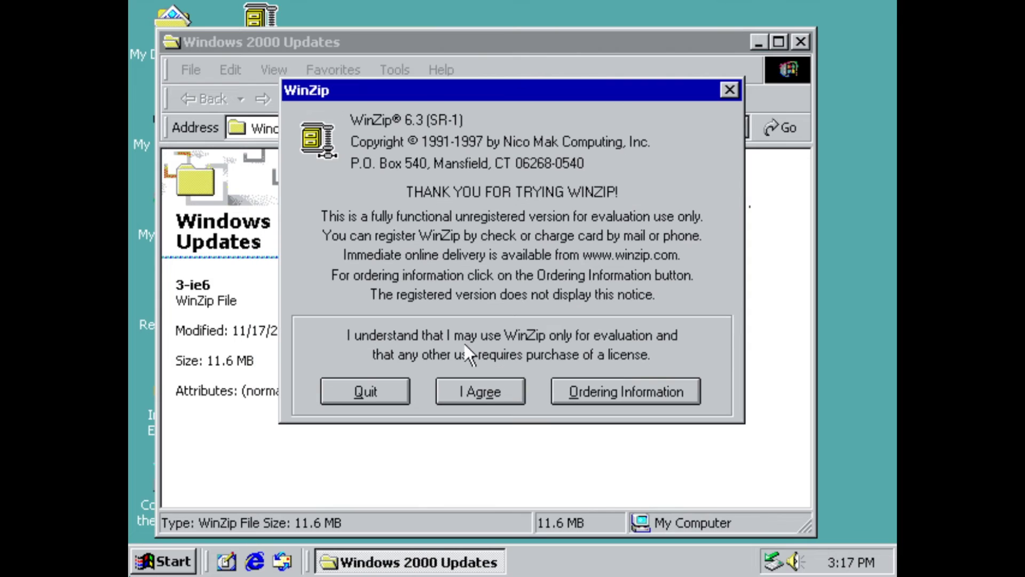
click(476, 389)
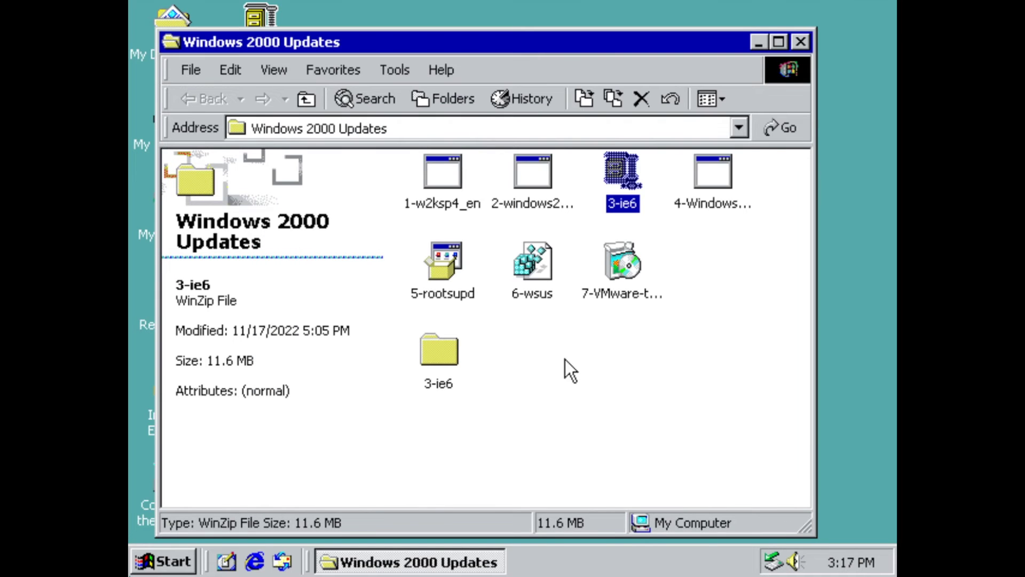
Launch ie6setup from the 3-ie6 > ie6(1st) folder.
double_click(444, 351)
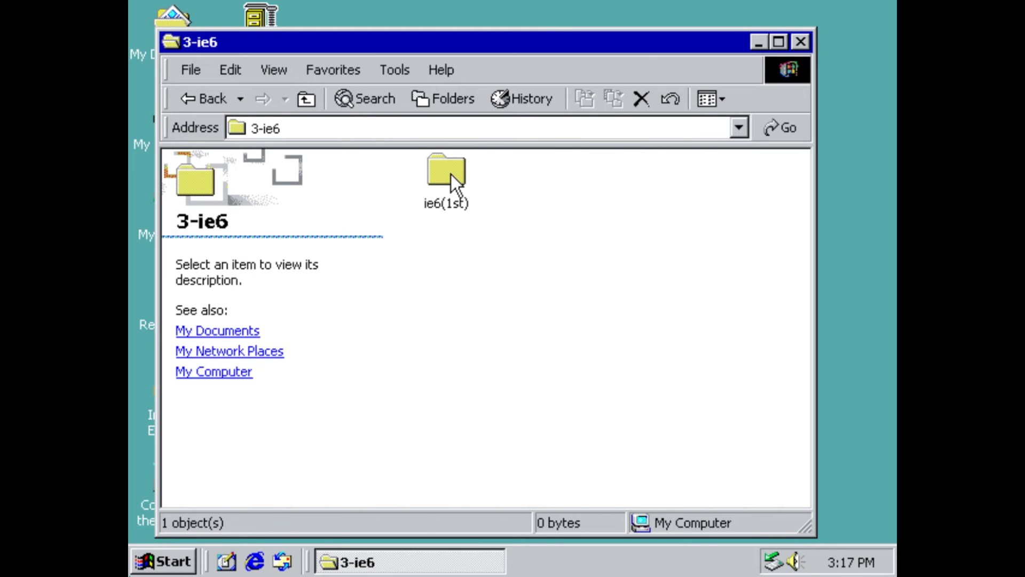
double_click(451, 175)
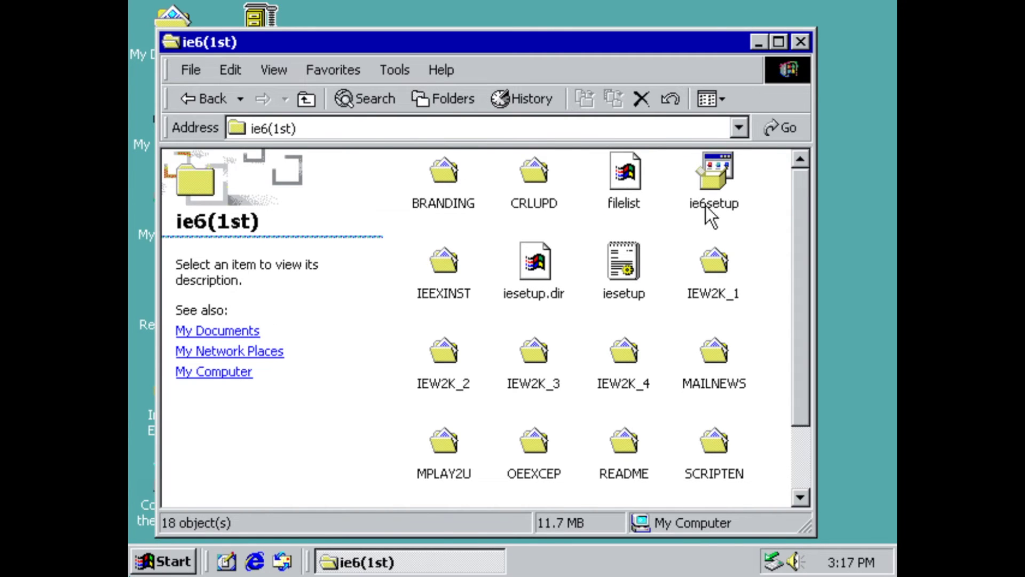
double_click(721, 188)
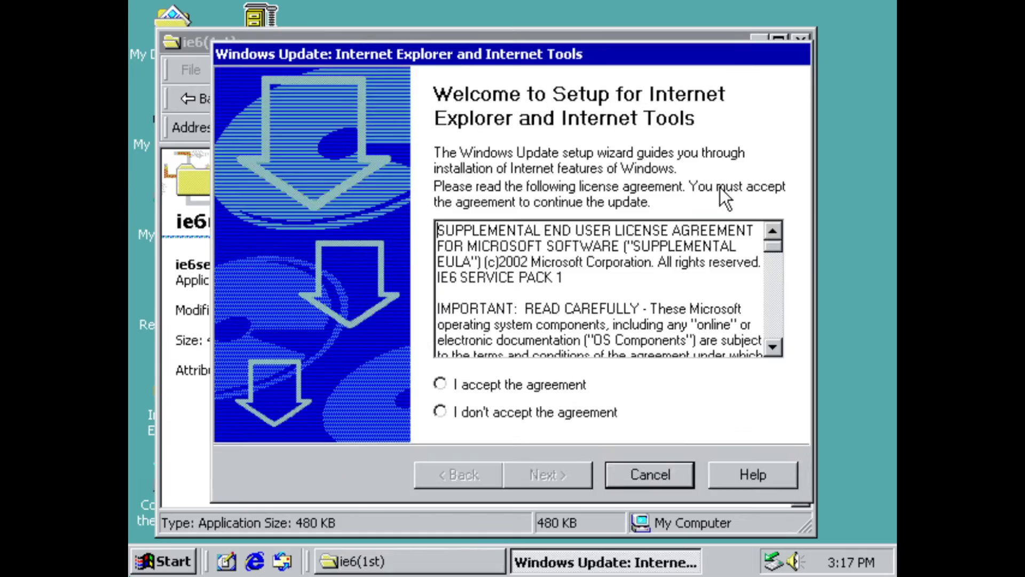
Accept the licence, complete the IE6 SP1 installation, and restart the server.
click(557, 385)
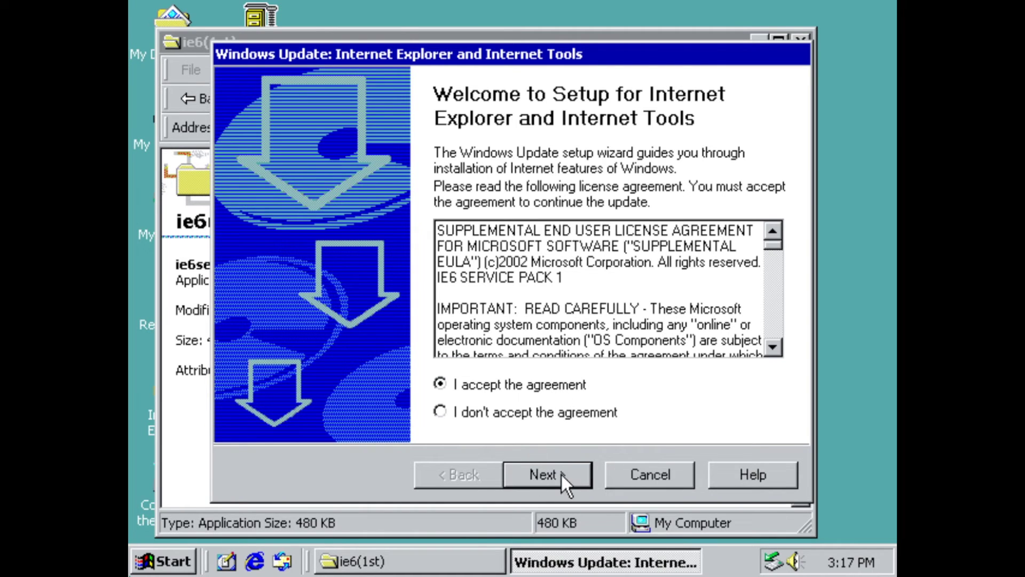
click(547, 468)
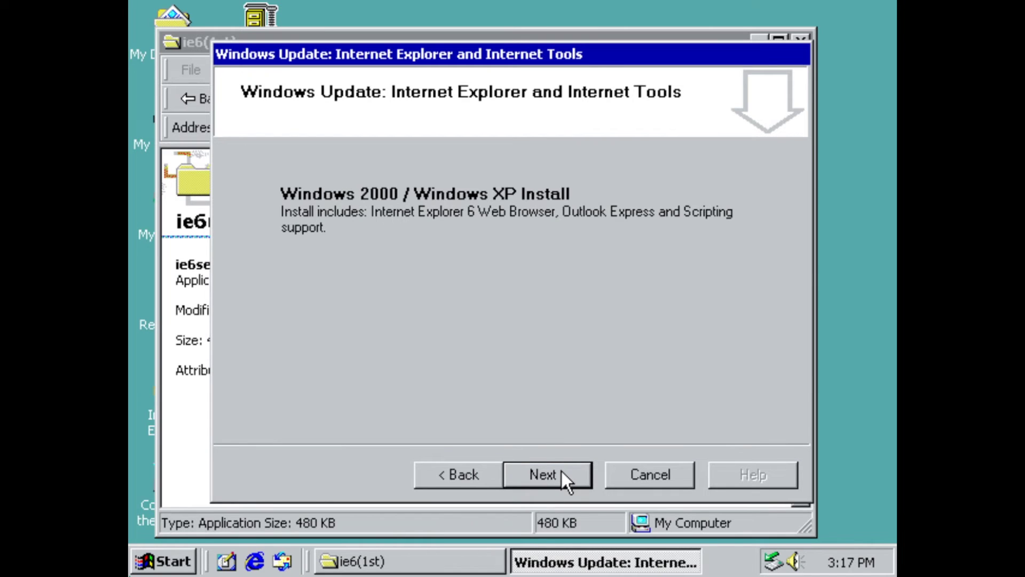
click(560, 469)
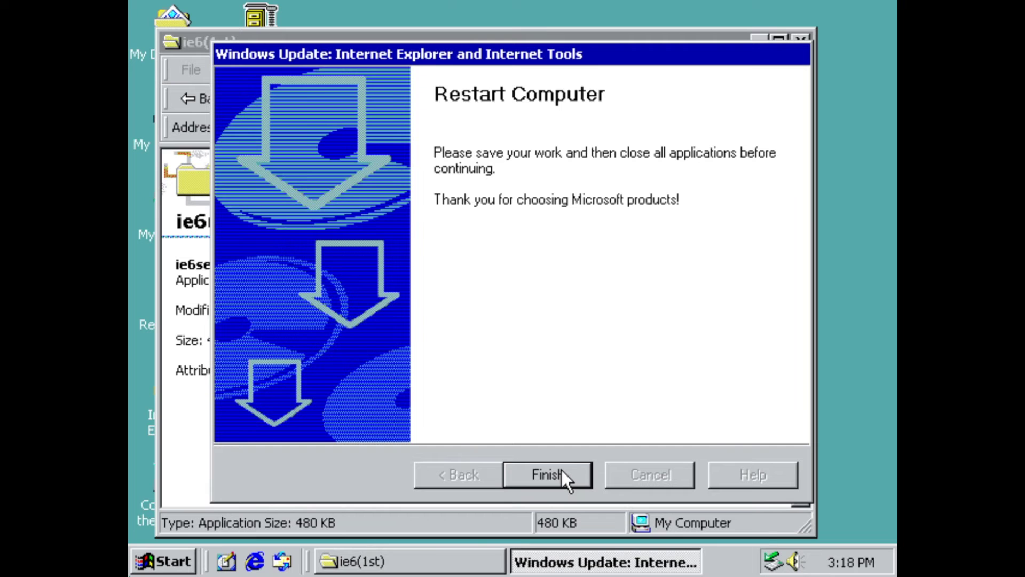
click(561, 470)
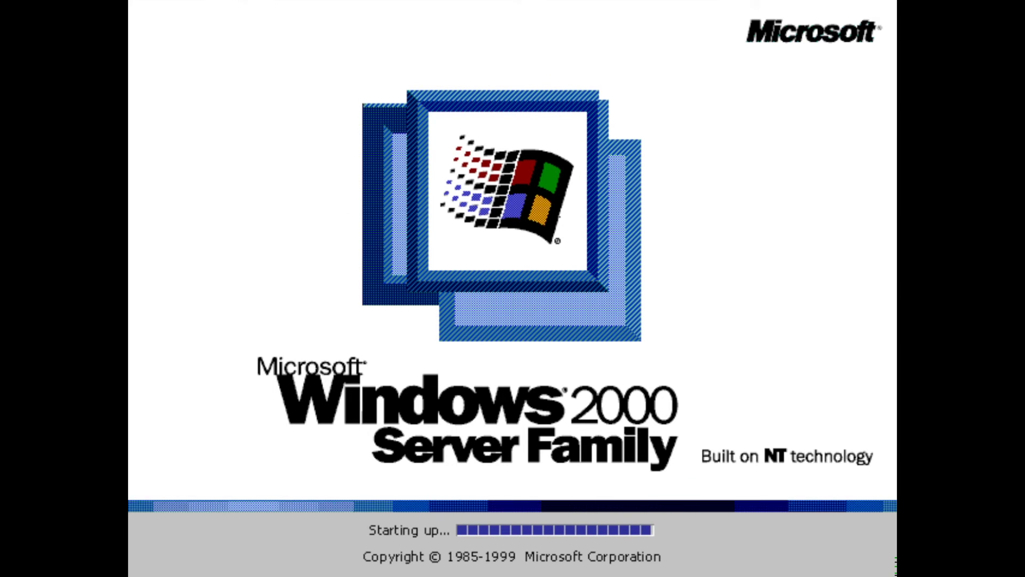
Log on after the reboot, open Windows 2000 Updates, and select 4-WindowsUpdateAgent30-x86.
key(ctrl+alt+Delete)
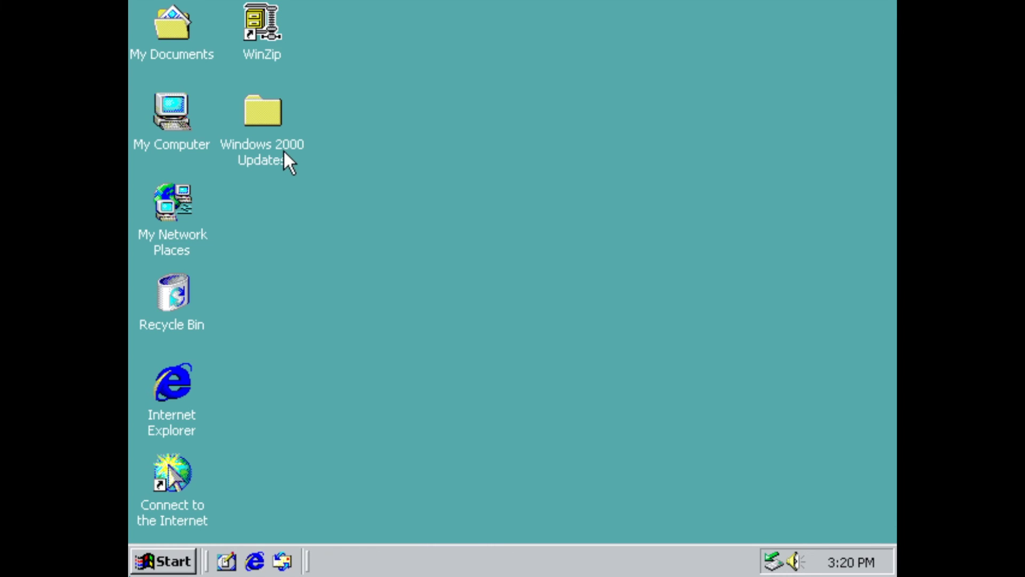
double_click(284, 154)
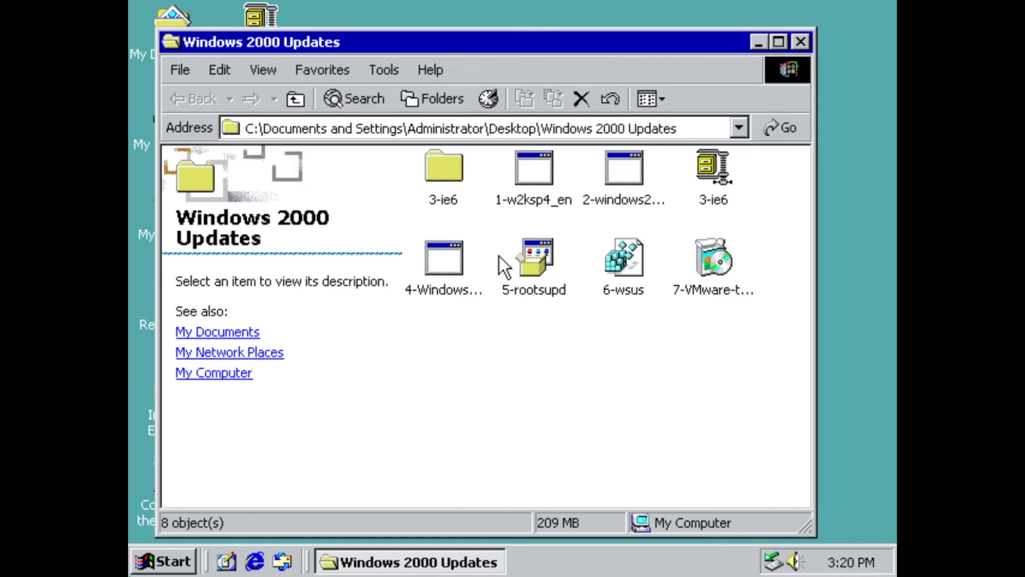
click(451, 264)
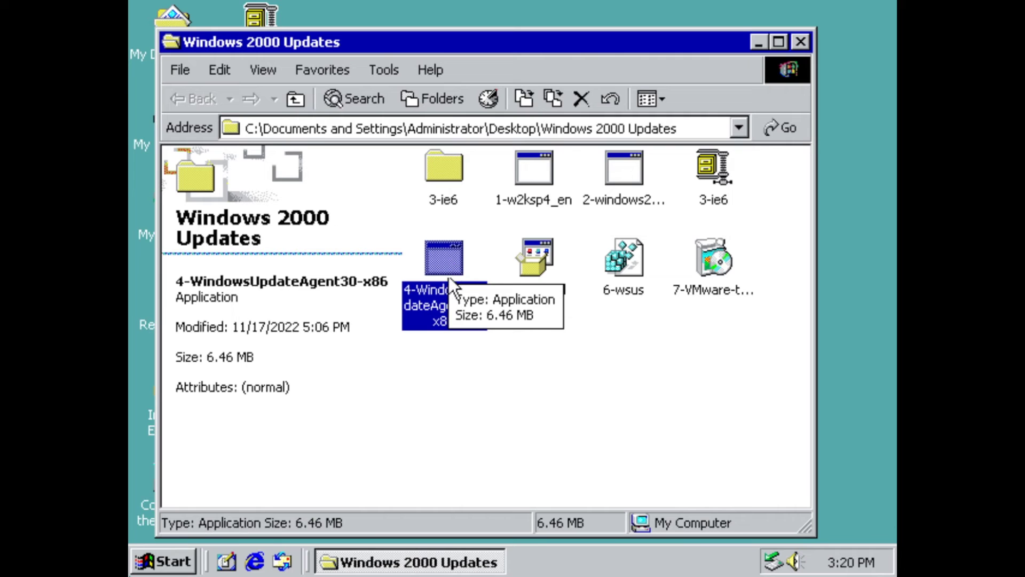
Install Windows Update Agent 3.0 from 4-WindowsUpdateAgent30-x86, agreeing to its licence terms.
double_click(448, 270)
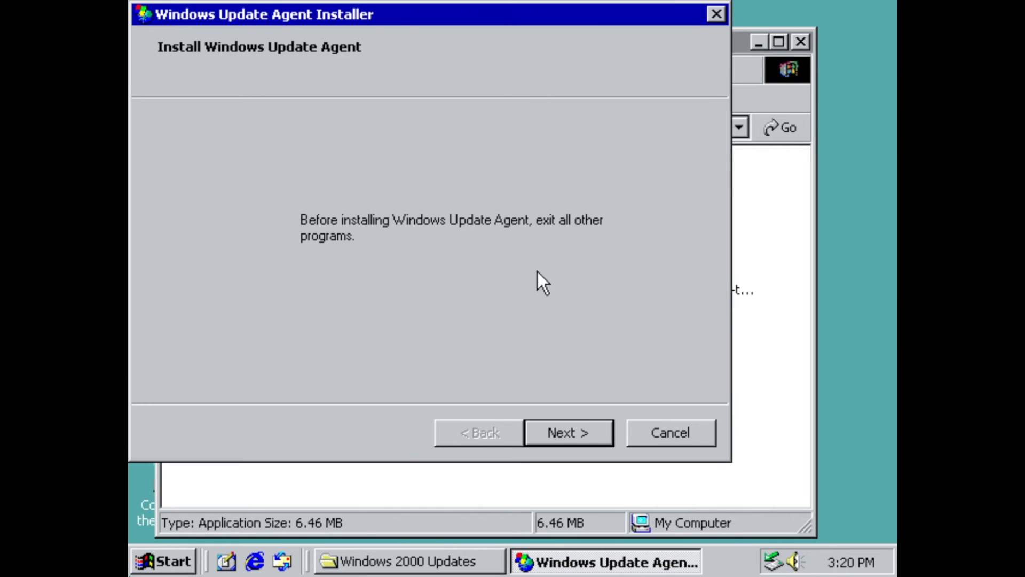
click(565, 431)
click(492, 363)
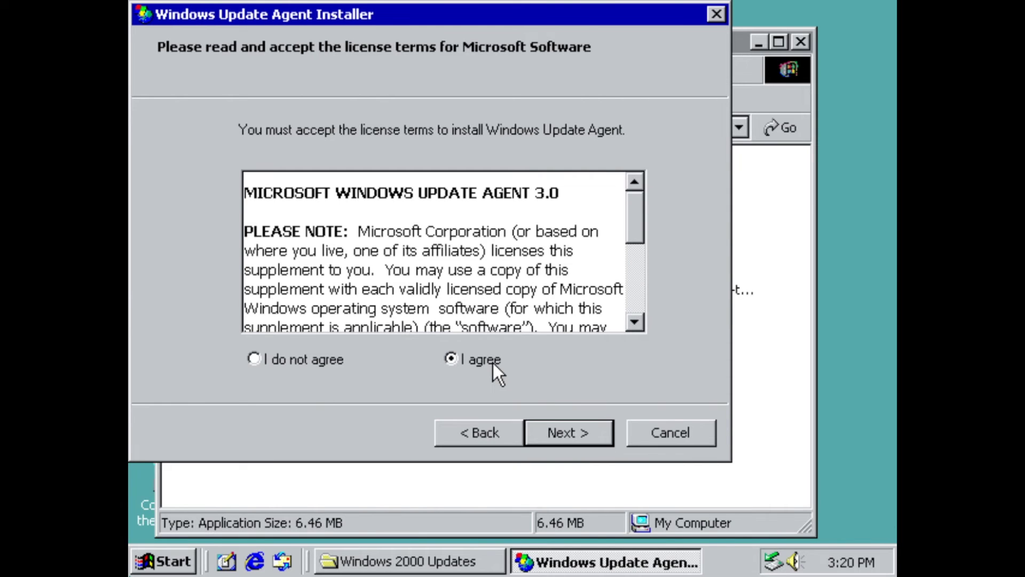
click(552, 429)
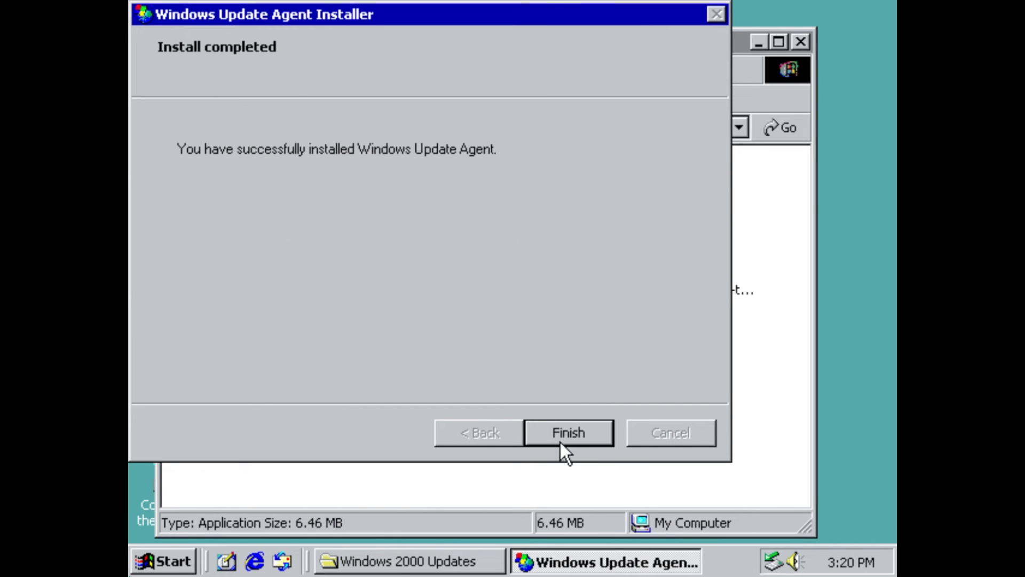
click(562, 432)
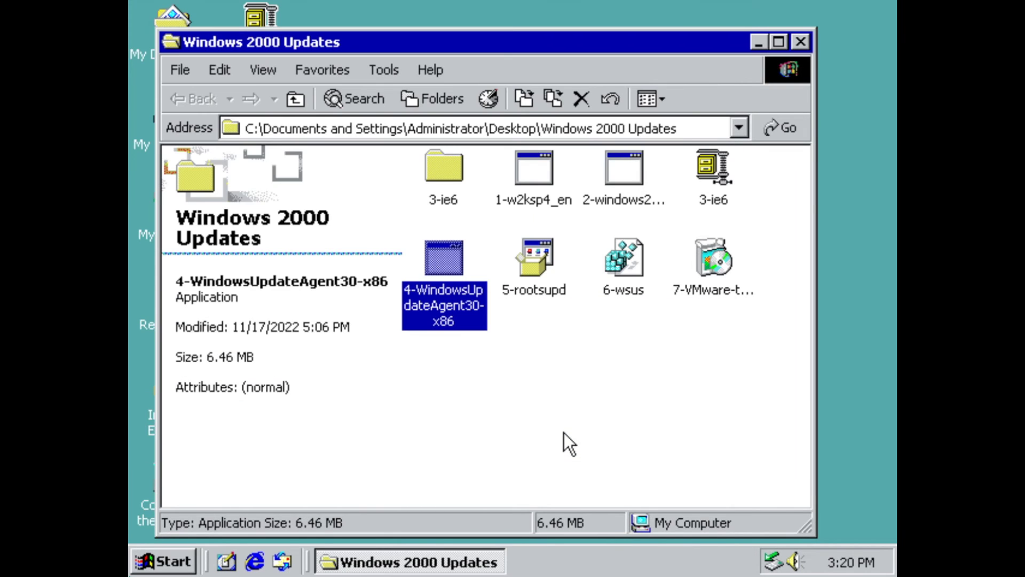
Run 5-rootsupd to install the April 2016 root certificates update.
click(531, 266)
double_click(534, 266)
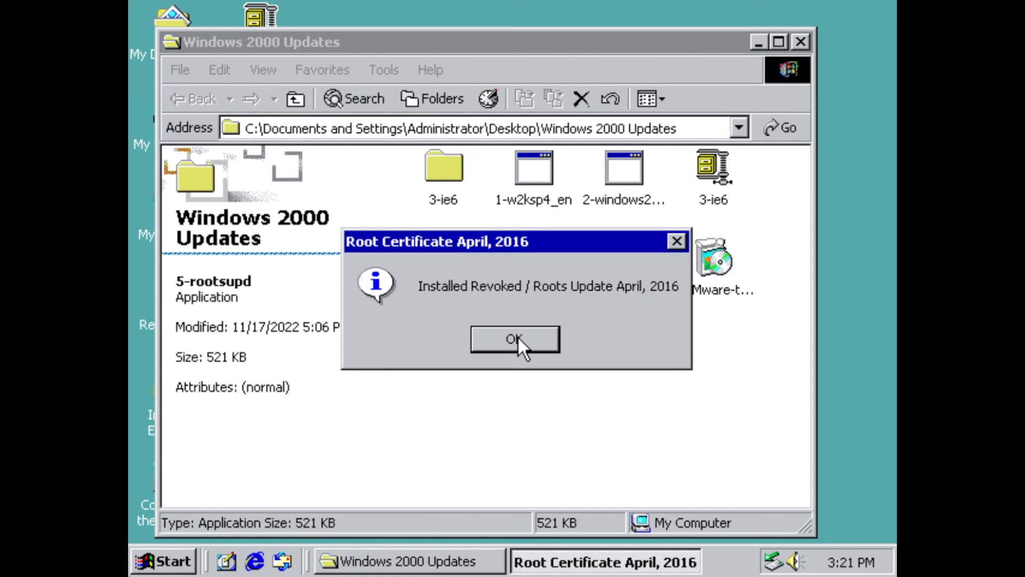
click(517, 337)
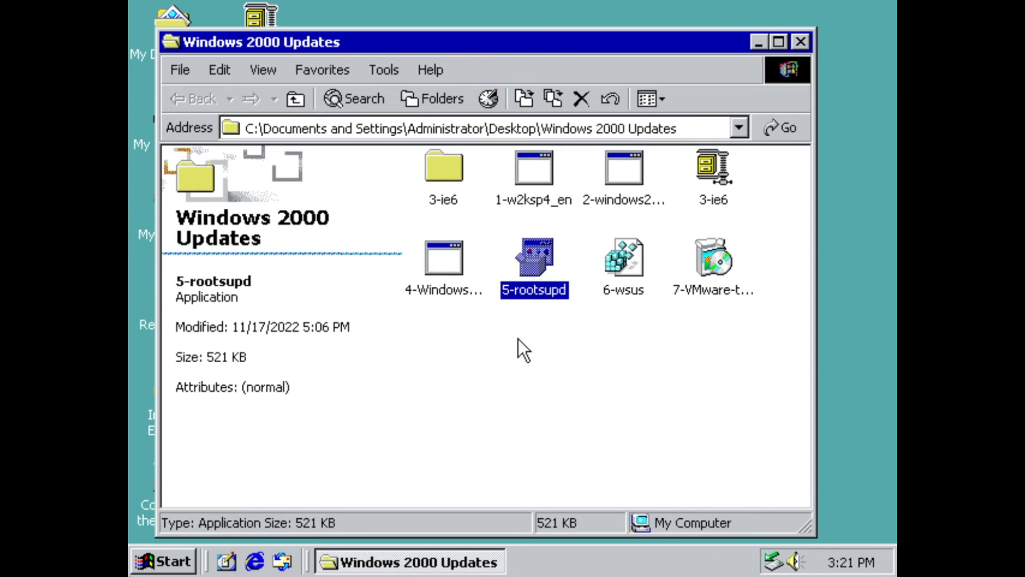
Merge the 6-wsus registry file into the registry, confirming the import.
click(633, 259)
double_click(630, 257)
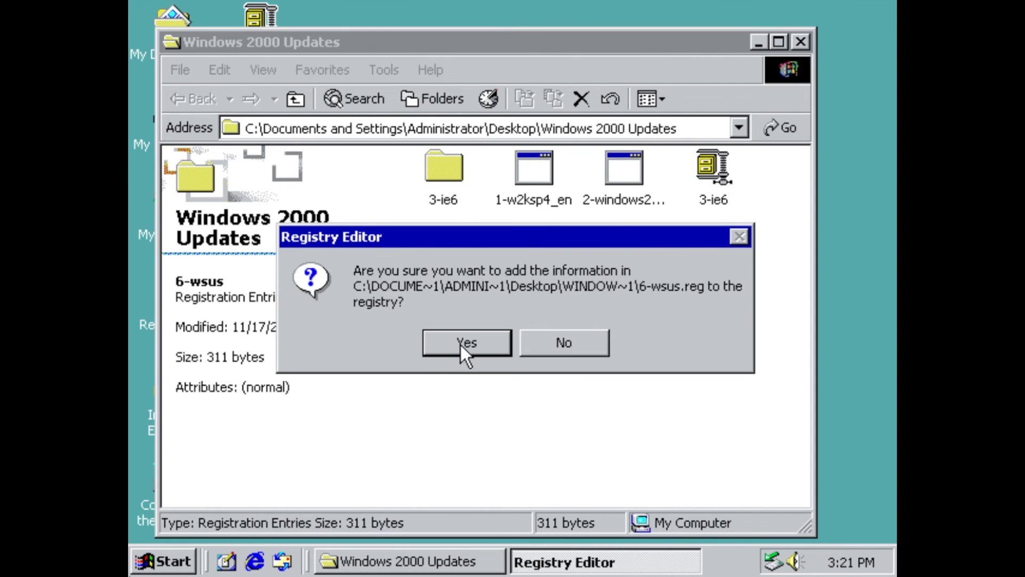
click(459, 342)
click(505, 344)
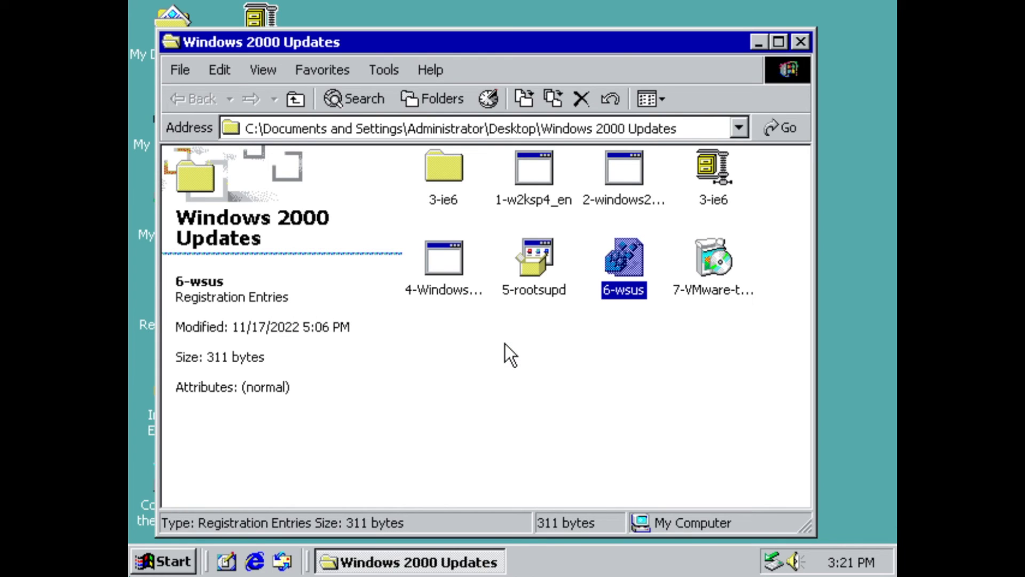
click(621, 316)
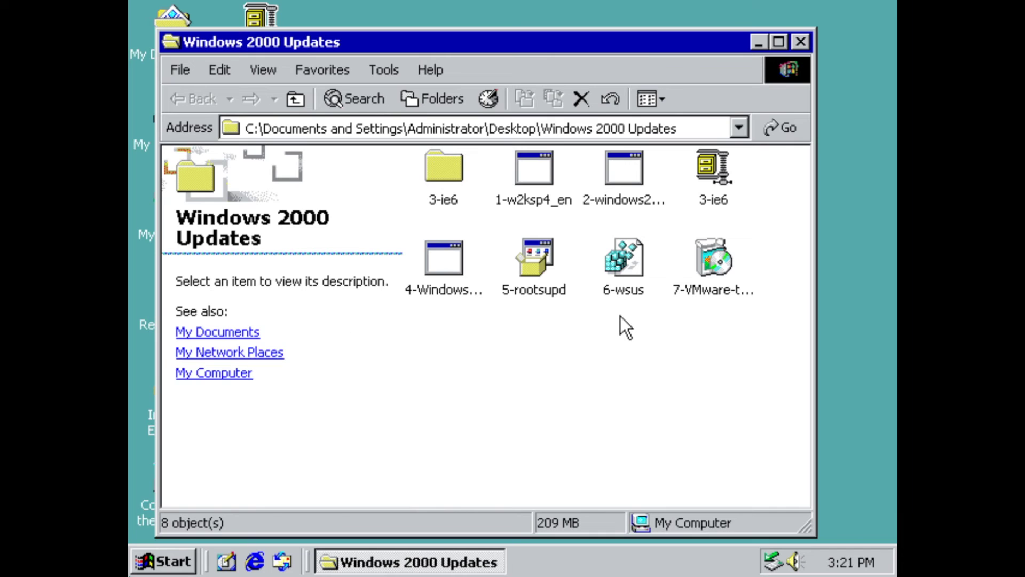
click(708, 290)
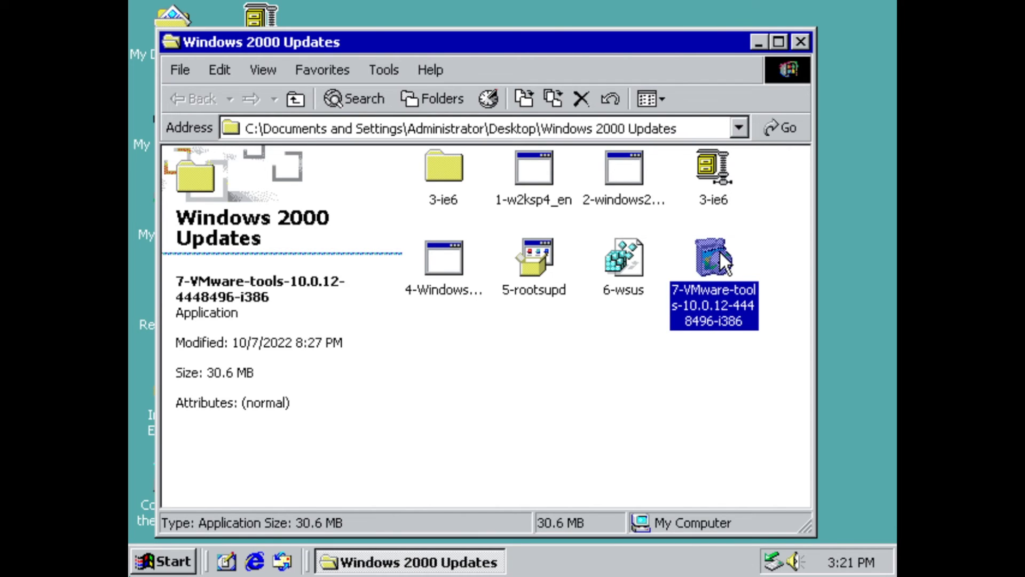
Run 7-VMware-tools and install VMware Tools with the Complete setup type.
double_click(711, 269)
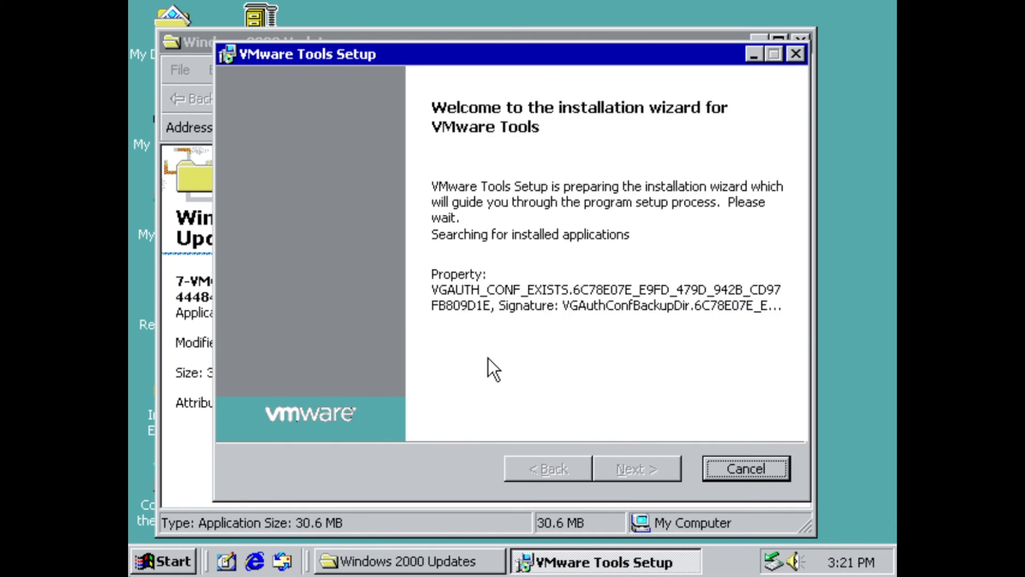
click(622, 469)
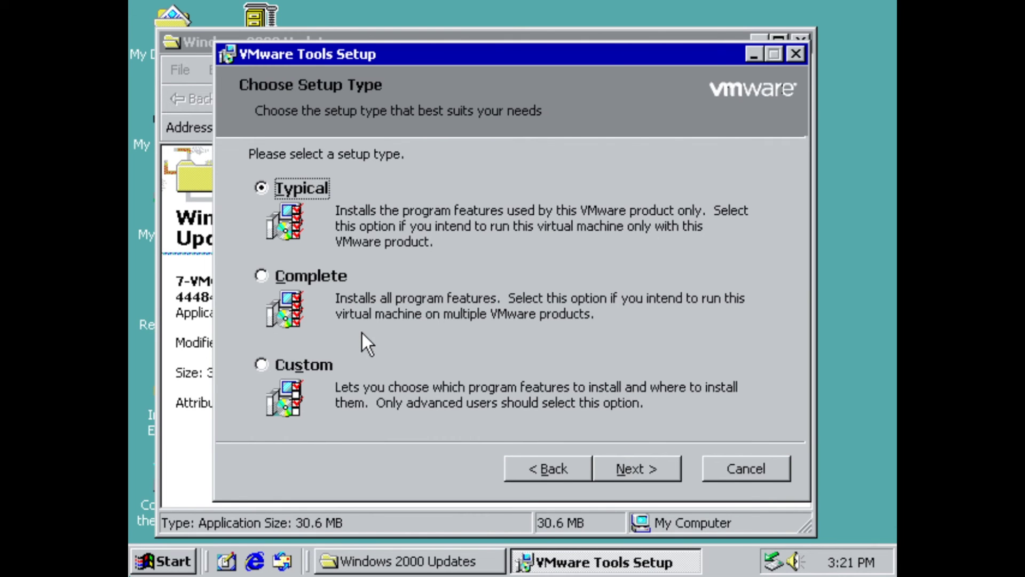
click(308, 281)
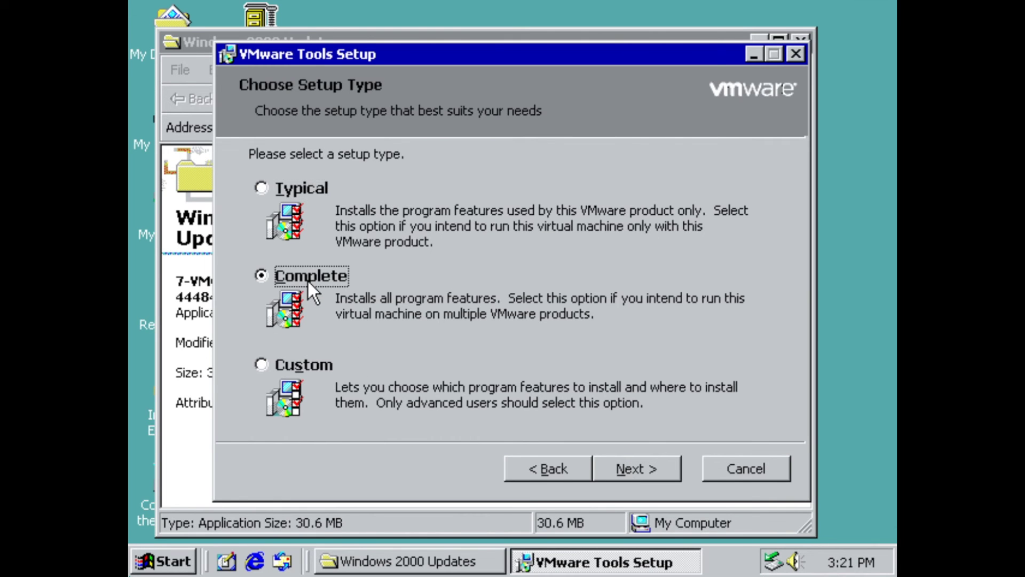
click(641, 472)
click(642, 471)
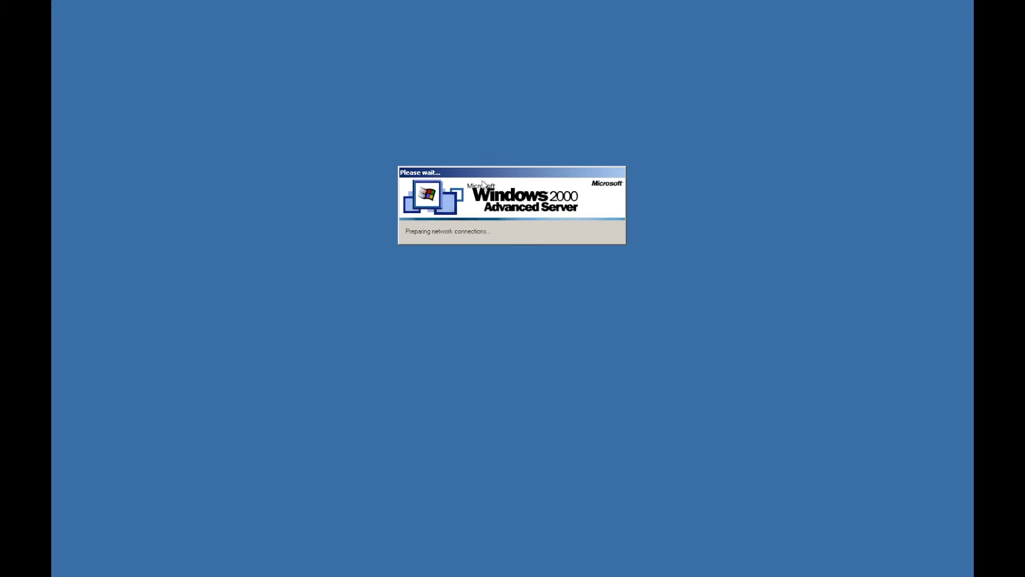
Log on as administrator and close the Configure Your Server window.
key(ctrl+alt+Delete)
key(Return)
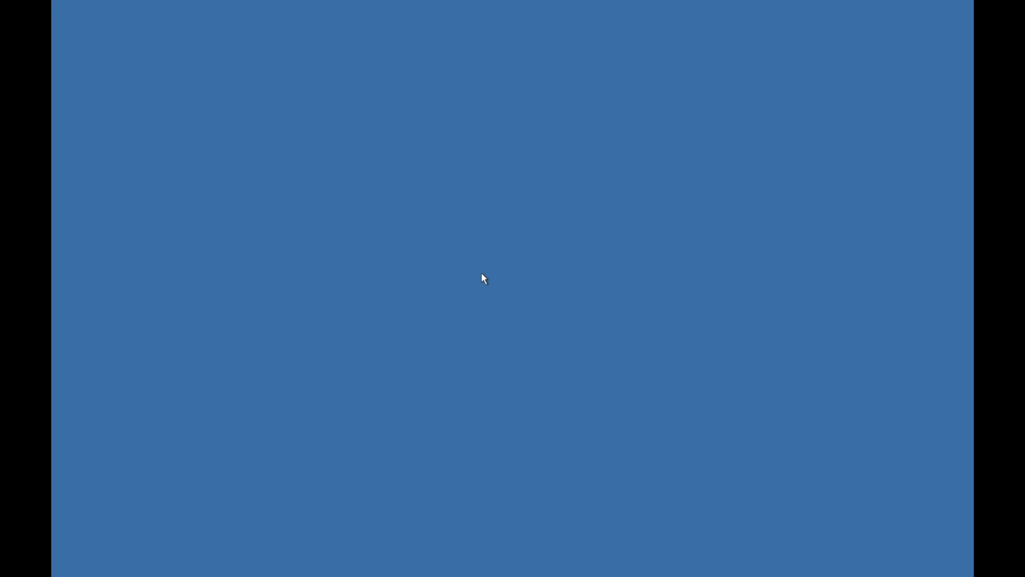
click(681, 168)
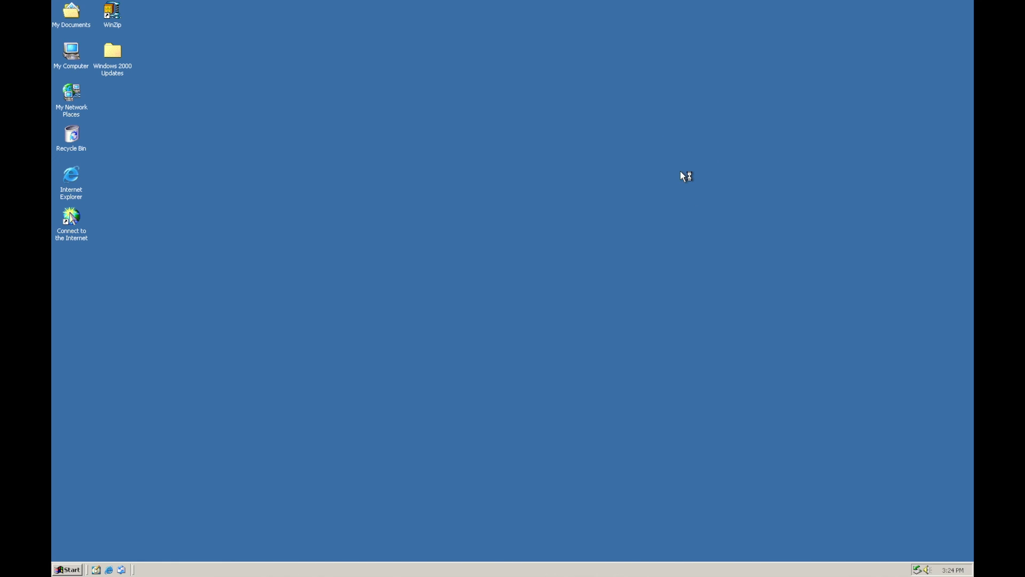
In Control Panel, set Automatic Updates to download automatically but let you choose when to install.
click(64, 569)
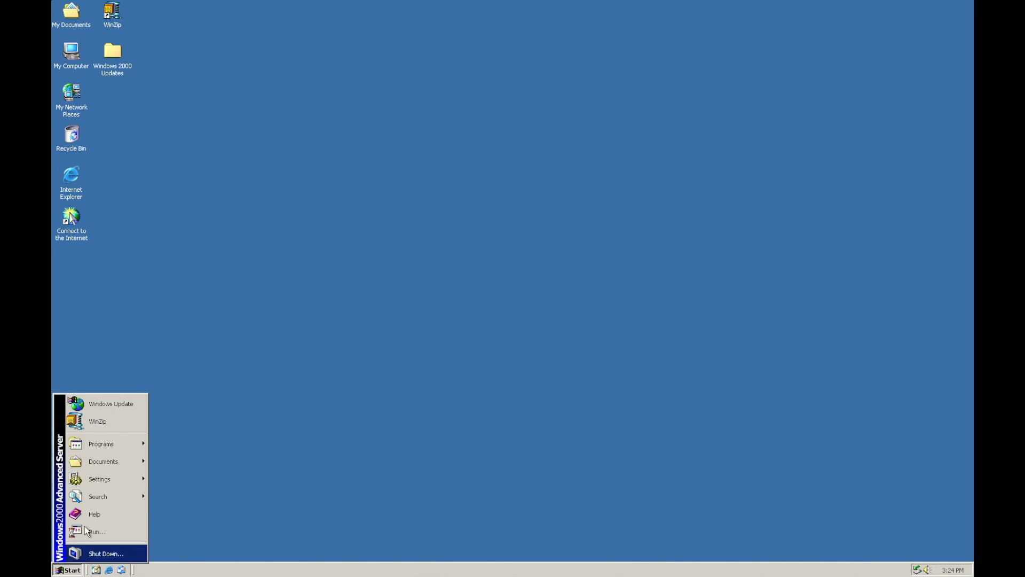
mouse_move(114, 475)
click(194, 475)
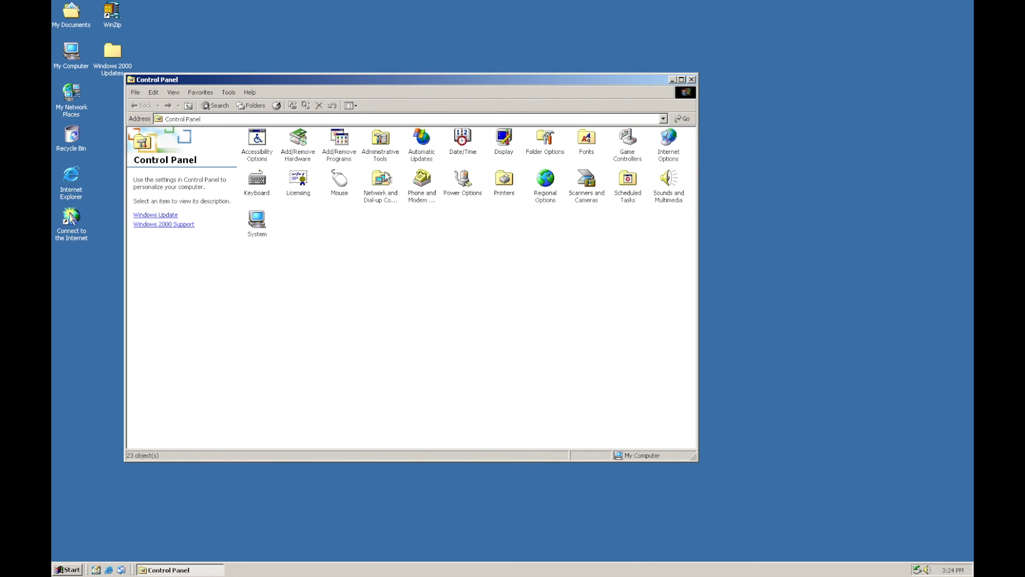
double_click(423, 146)
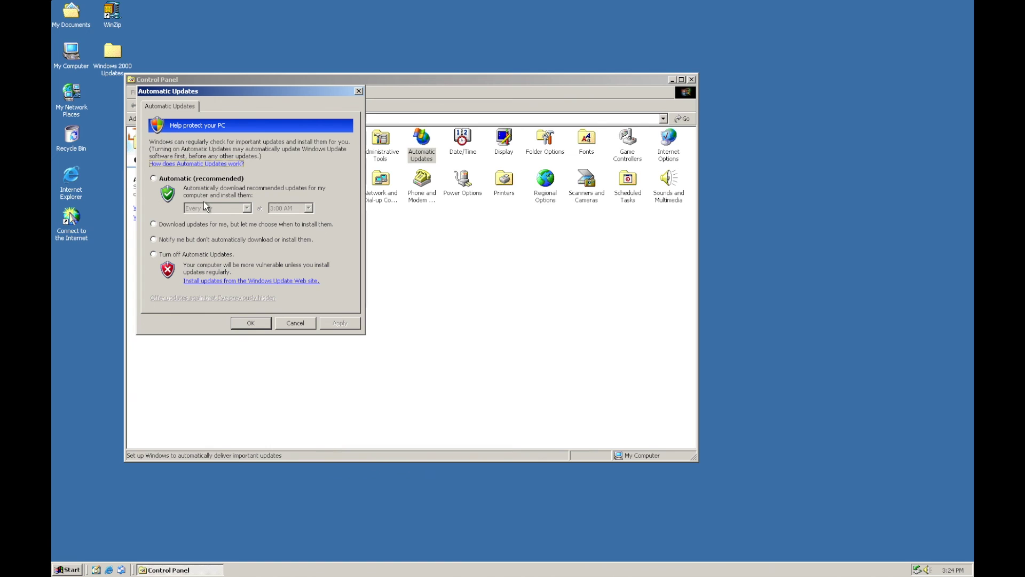
click(190, 224)
click(341, 324)
click(249, 323)
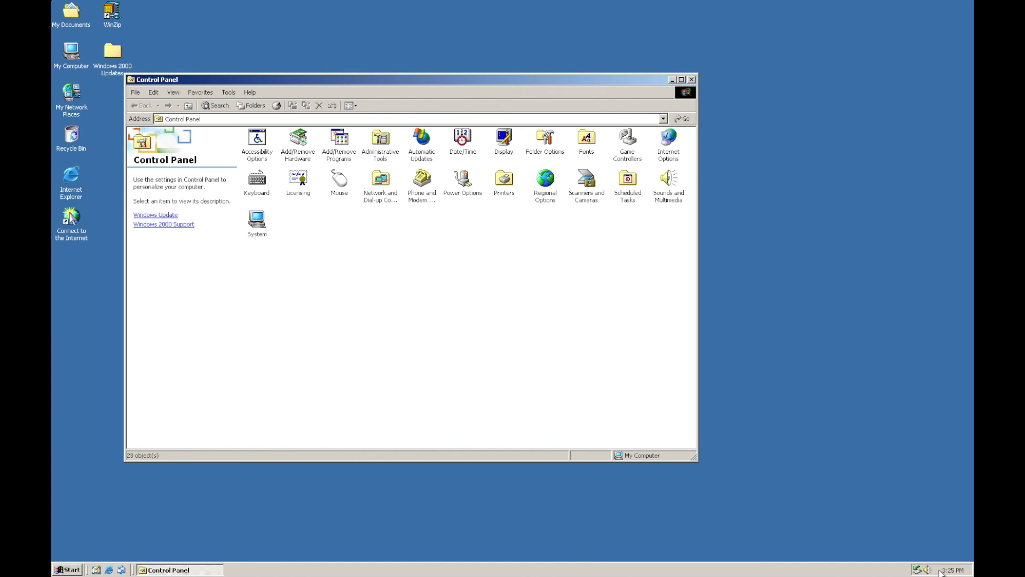
mouse_move(938, 573)
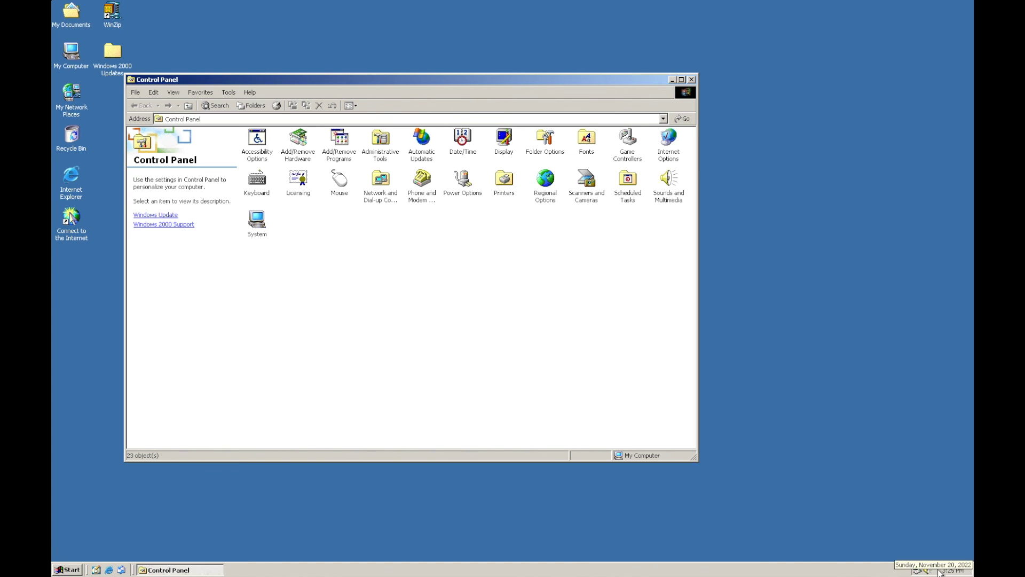